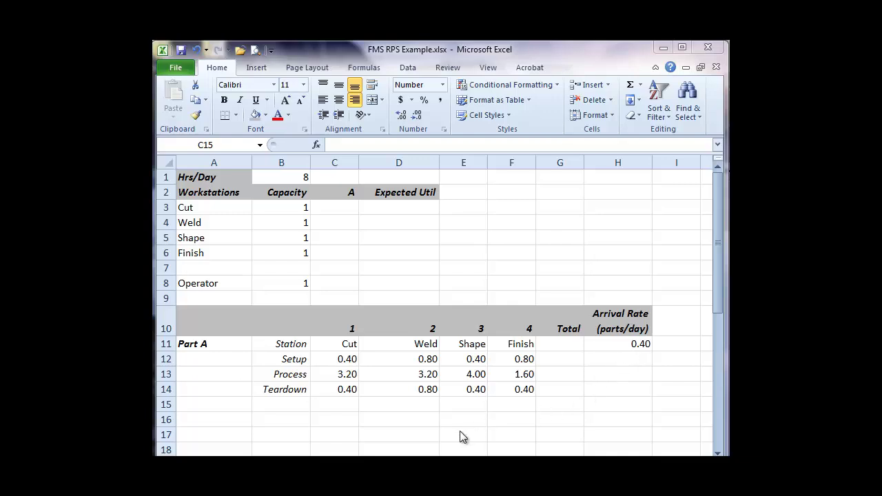
# - Total the Cut station's setup, process and teardown times in C15 with =SUM(C12:C14)
pyautogui.click(351, 402)
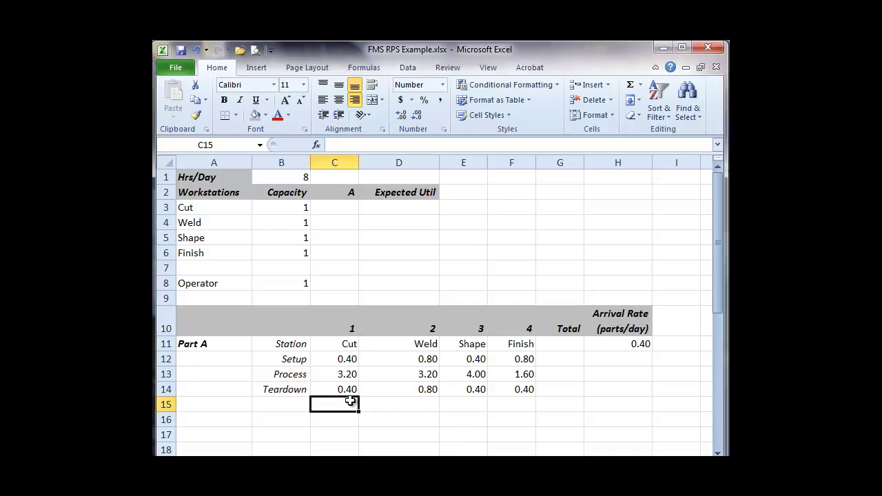
pyautogui.write('=sum(')
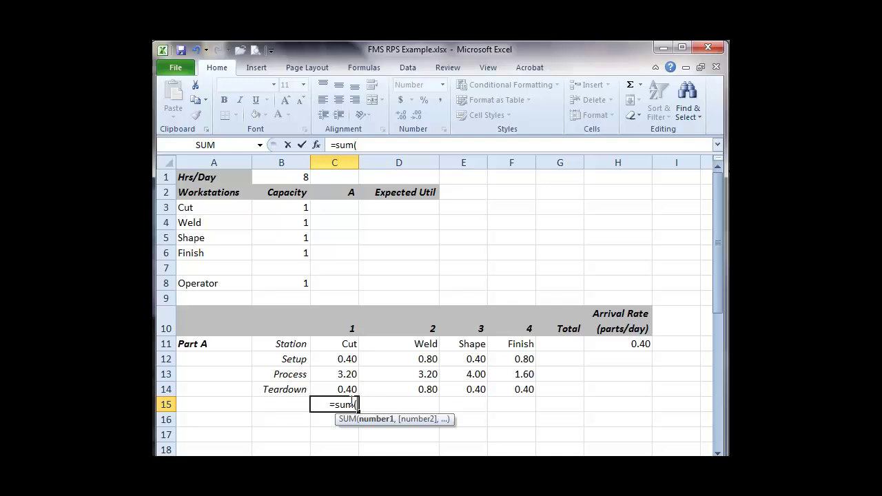
pyautogui.moveTo(341, 360); pyautogui.dragTo(340, 388)
pyautogui.write(')')
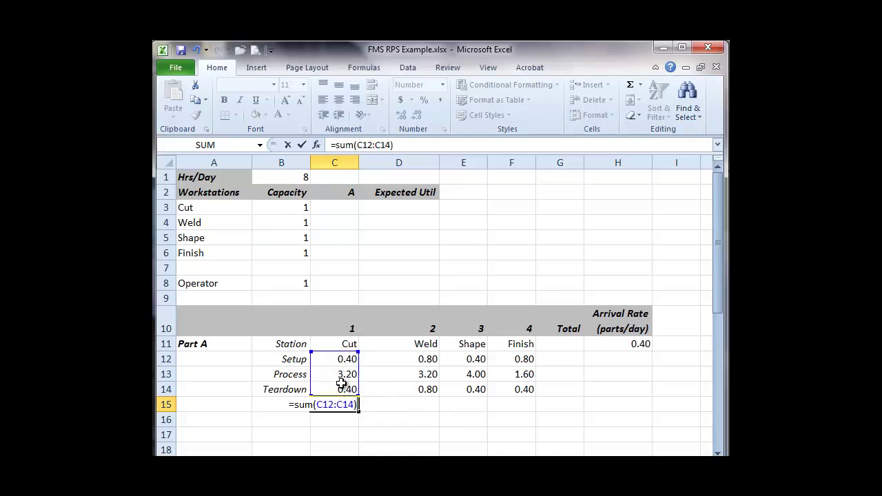
pyautogui.press('Return')
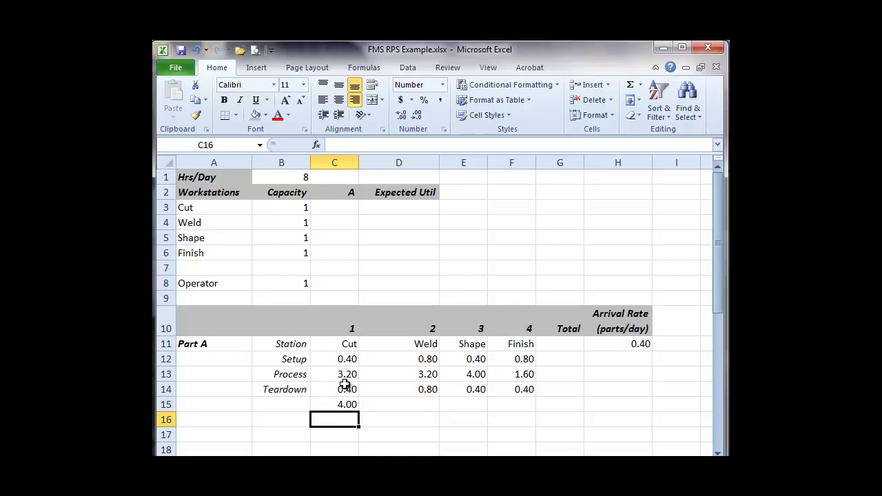
# - Copy the Cut total formula from C15 across to the Weld, Shape and Finish stations in D15:F15
pyautogui.click(346, 403)
pyautogui.hotkey('ctrl', 'c')
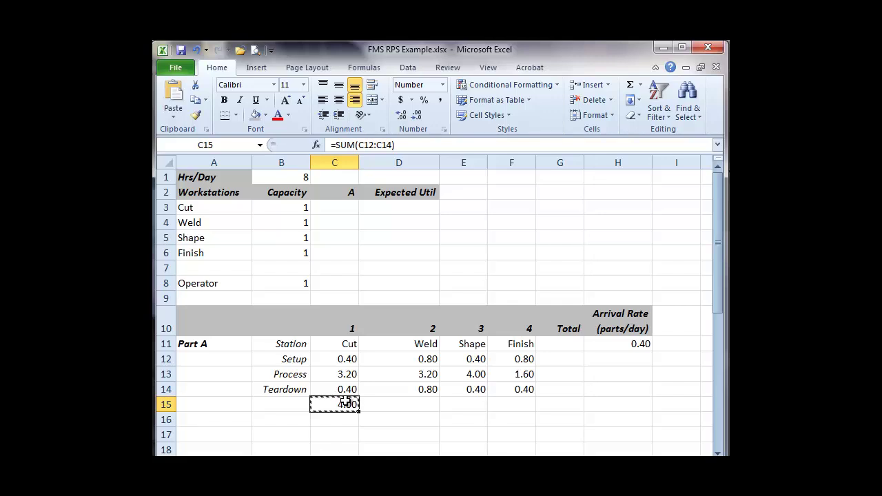
pyautogui.press('Right')
pyautogui.hotkey('shift', 'Right')
pyautogui.hotkey('shift', 'Right')
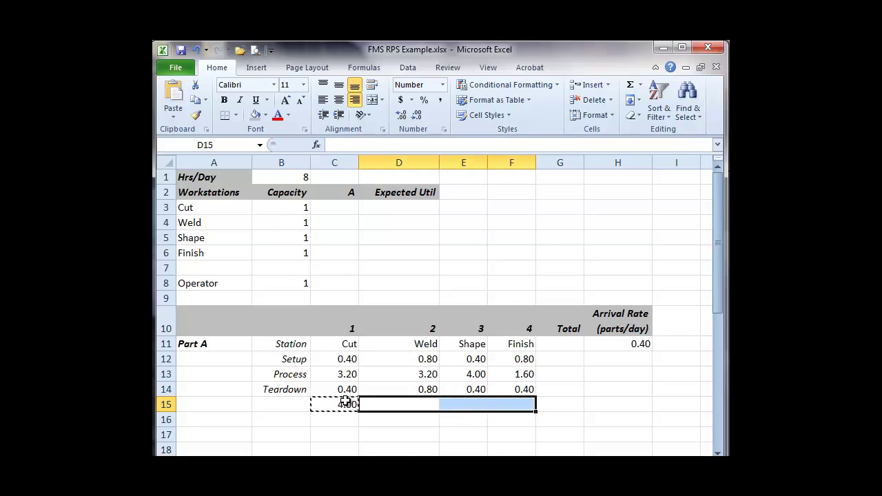
pyautogui.hotkey('ctrl', 'v')
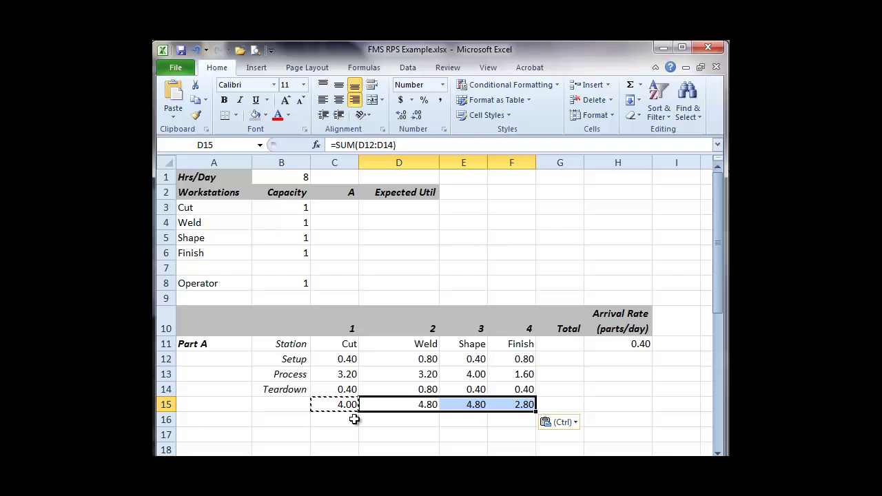
pyautogui.click(391, 437)
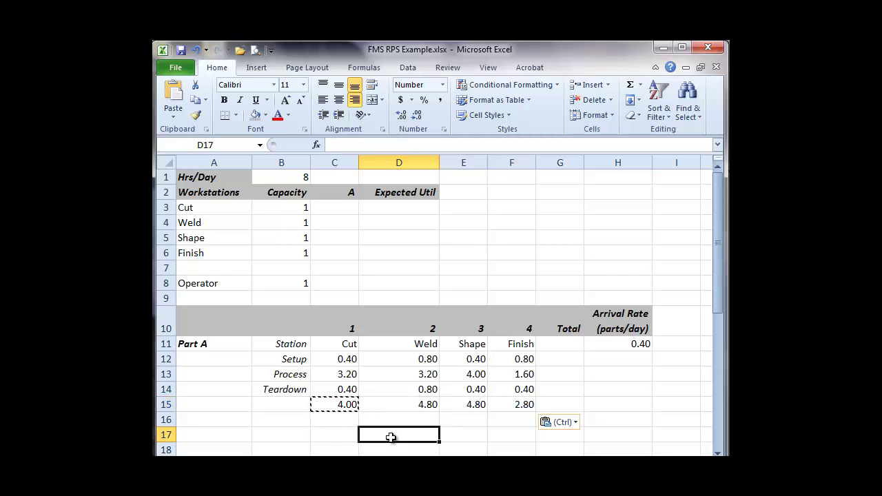
pyautogui.press('Escape')
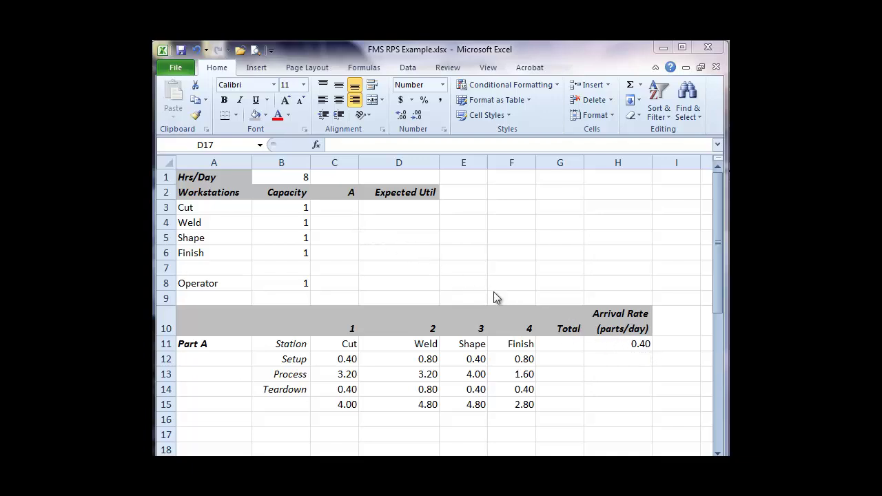
# - Calculate Part A's load on the Cut workstation in C3 as its station total times the arrival rate, =C15*H11
pyautogui.moveTo(332, 208); pyautogui.dragTo(324, 195)
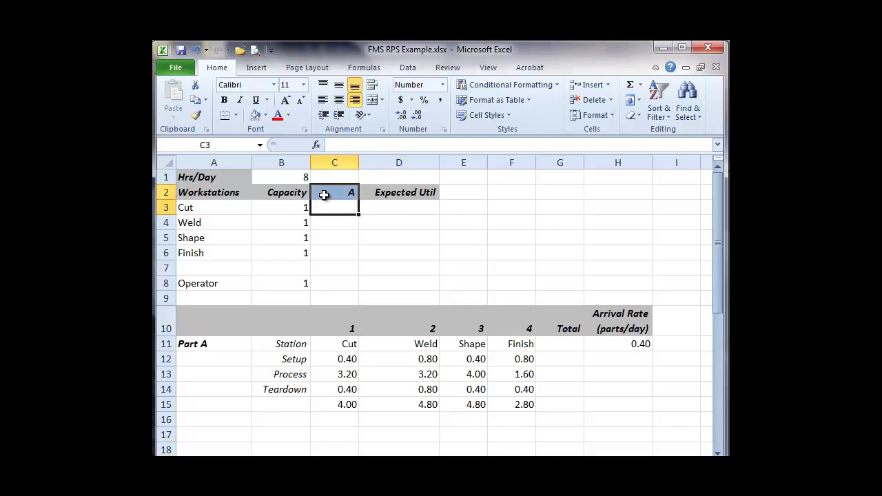
pyautogui.click(325, 207)
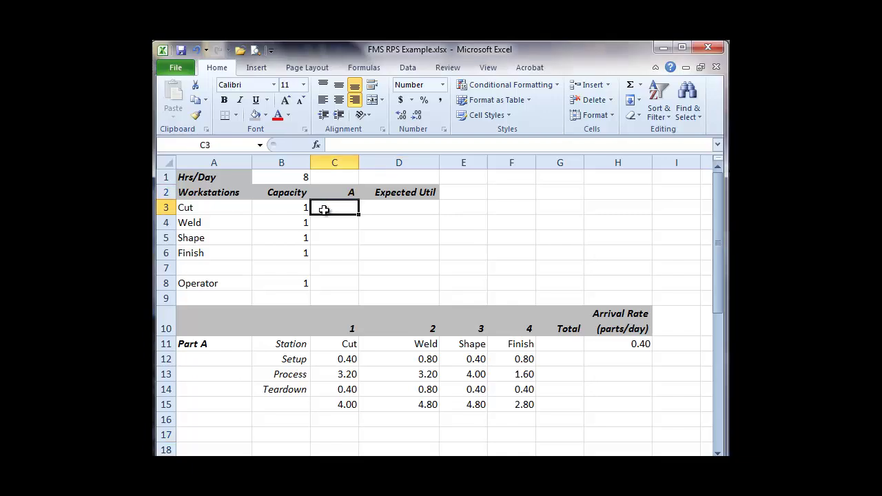
pyautogui.write('=')
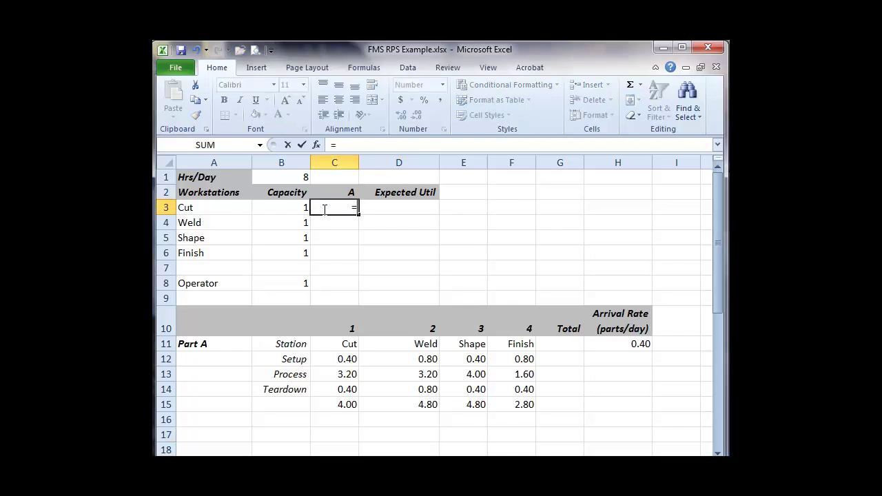
pyautogui.click(340, 408)
pyautogui.write('*')
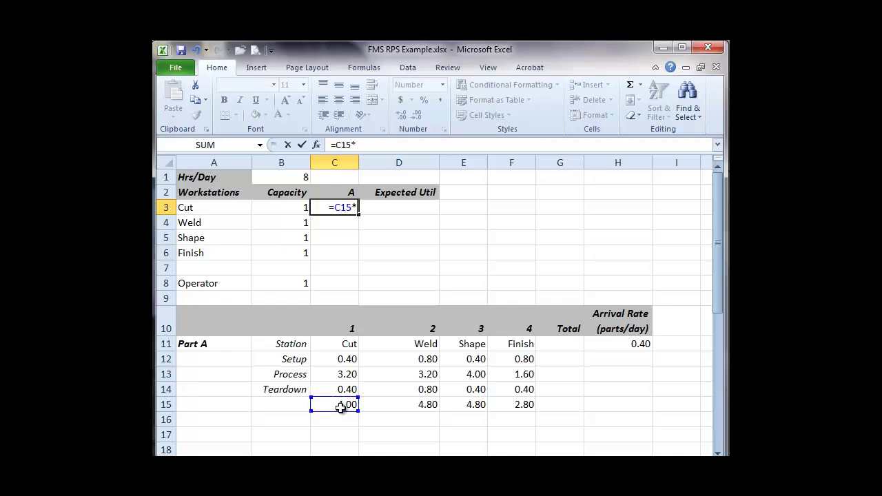
pyautogui.click(609, 344)
pyautogui.press('Return')
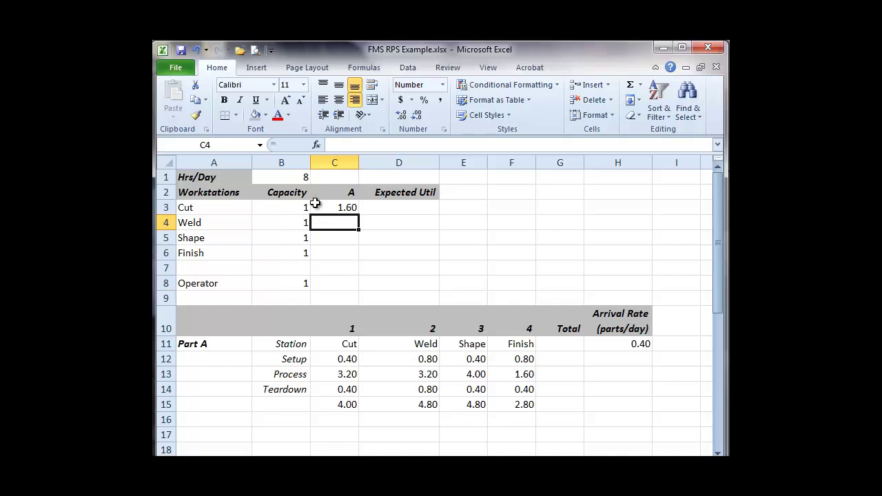
# - Calculate Part A's load on the Weld workstation in C4 with =D15*H11
pyautogui.write('=')
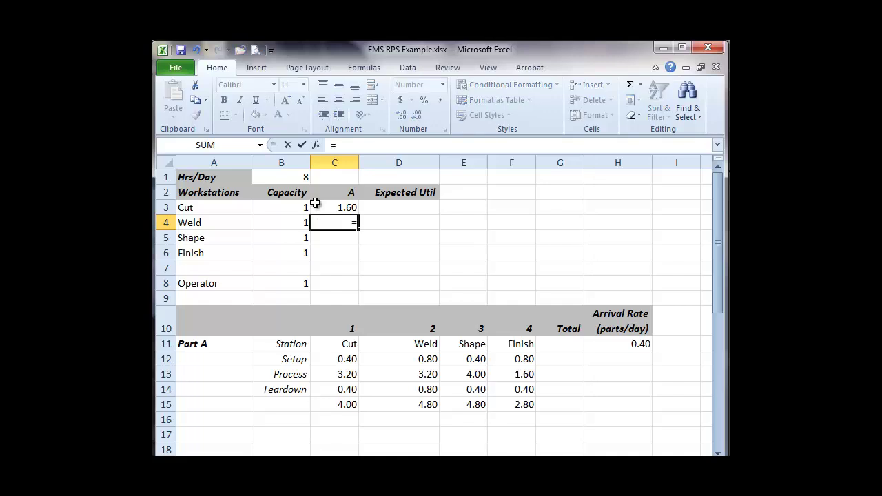
pyautogui.click(427, 404)
pyautogui.write('*')
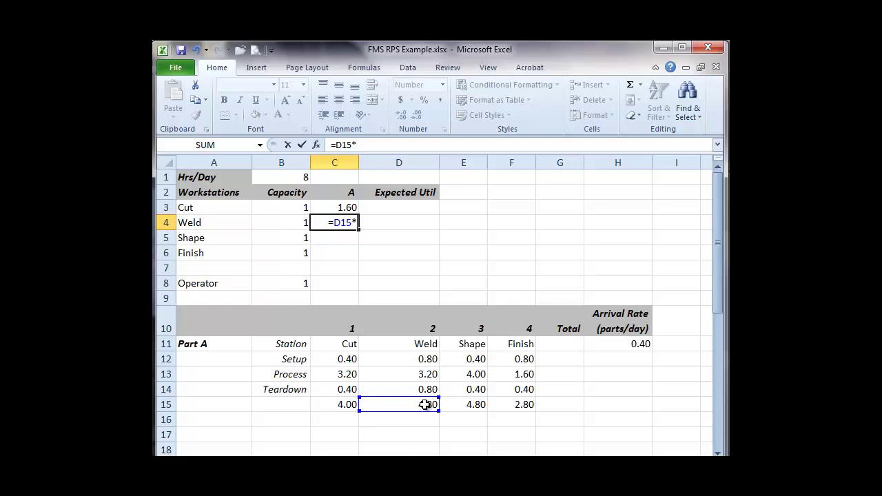
pyautogui.click(641, 343)
pyautogui.press('Return')
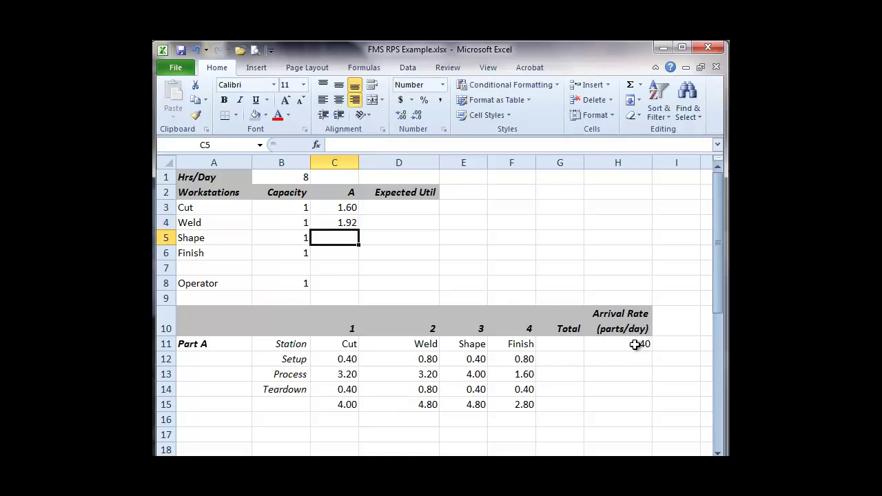
# - Calculate Part A's load on the Shape workstation in C5 with =E15*H11
pyautogui.write('=')
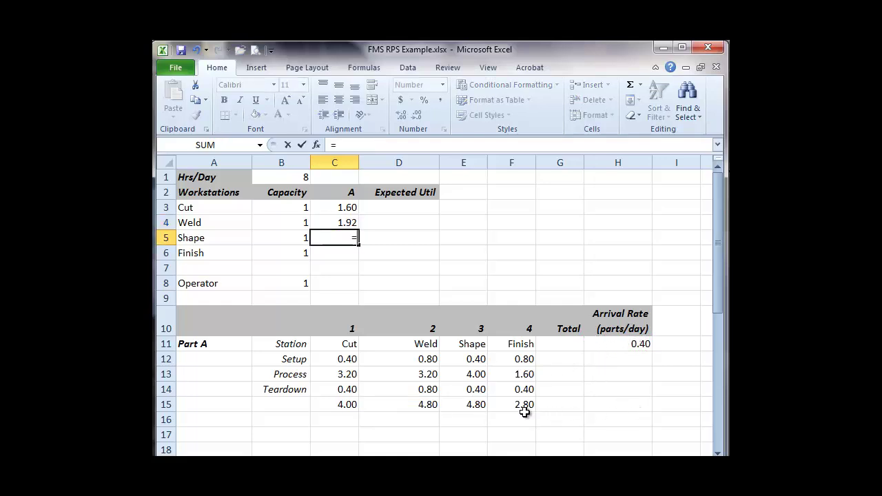
pyautogui.click(447, 400)
pyautogui.write('*')
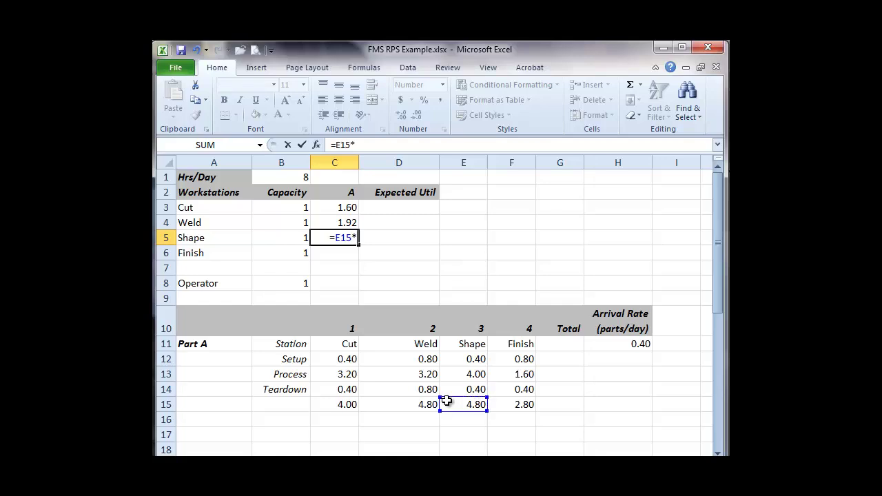
pyautogui.click(617, 341)
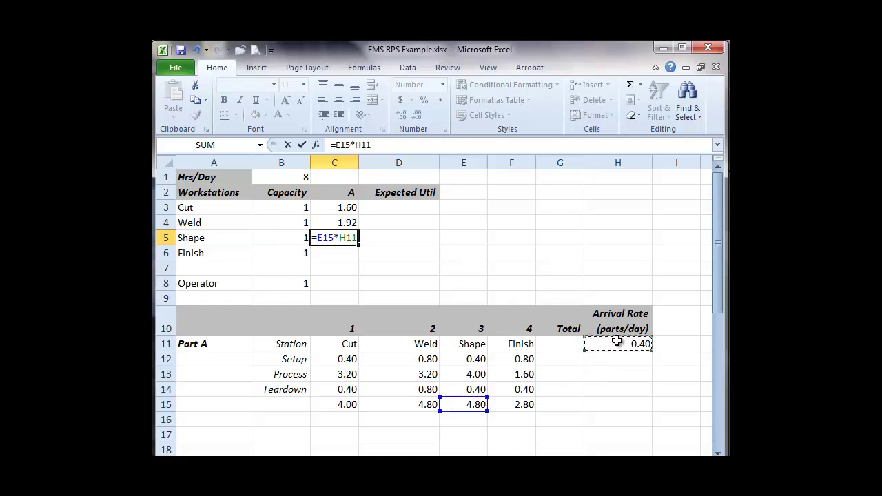
pyautogui.press('Return')
# - Calculate Part A's load on the Finish workstation in C6 with =F15*H11
pyautogui.write('=')
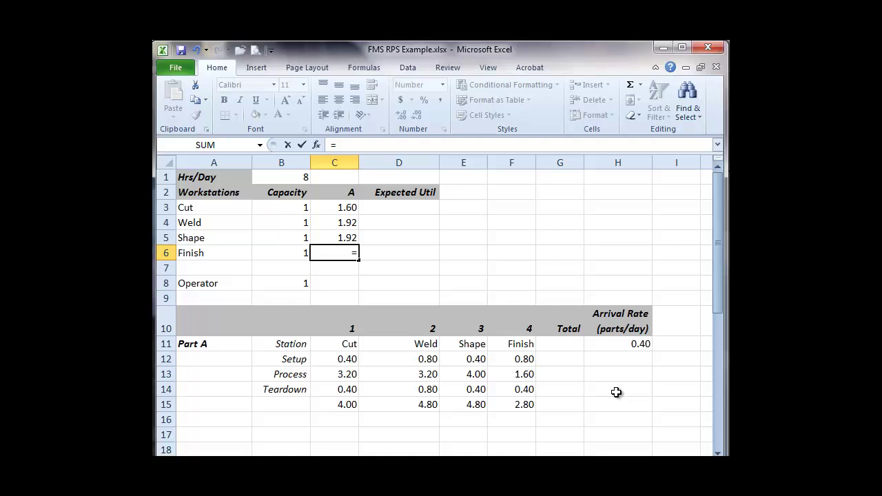
pyautogui.click(520, 406)
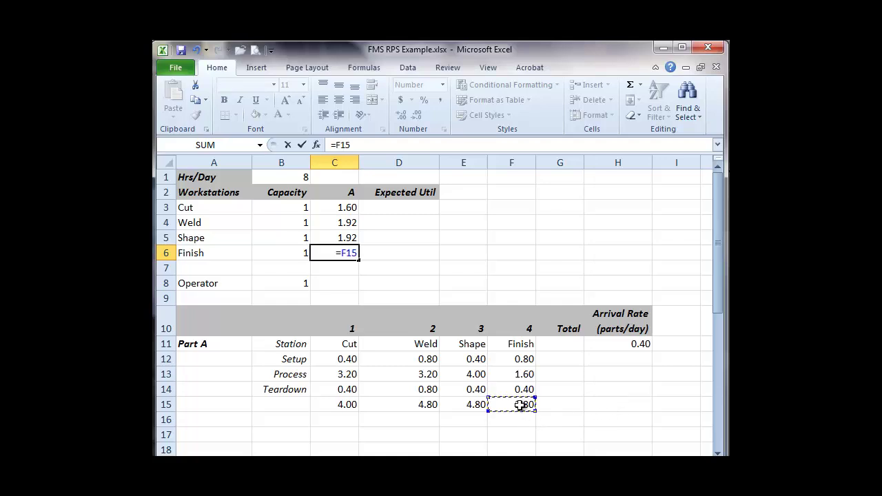
pyautogui.write('*')
pyautogui.click(606, 343)
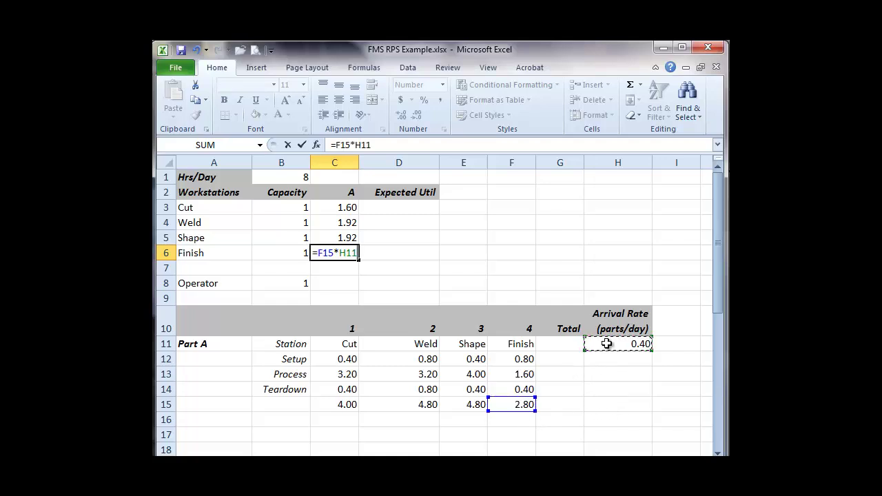
pyautogui.press('Return')
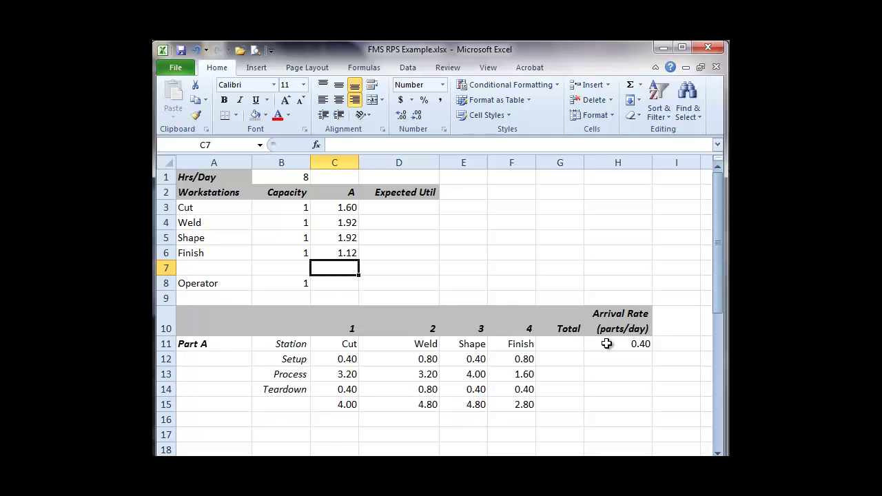
pyautogui.click(559, 390)
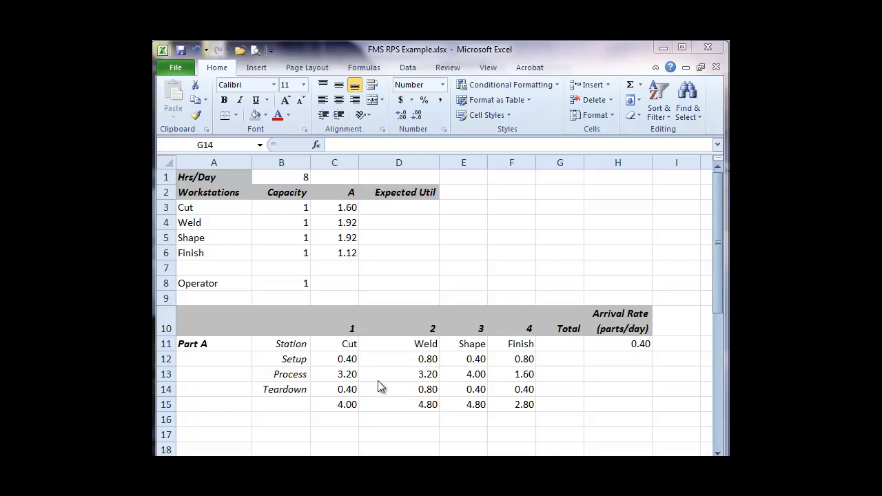
# - Total the setup times across all four stations in G12 with =SUM(C12:F12)
pyautogui.click(543, 355)
pyautogui.write('=sum(')
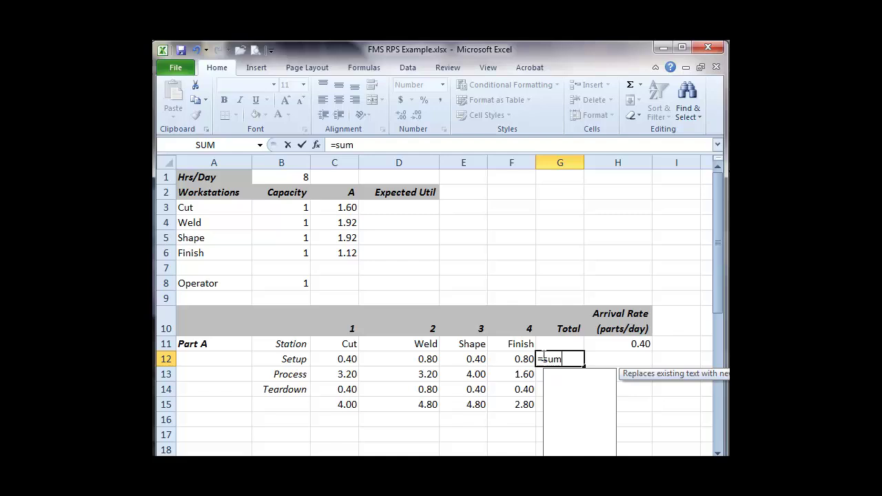
pyautogui.click(351, 359)
pyautogui.moveTo(362, 357); pyautogui.dragTo(496, 361)
pyautogui.write(')')
pyautogui.press('Return')
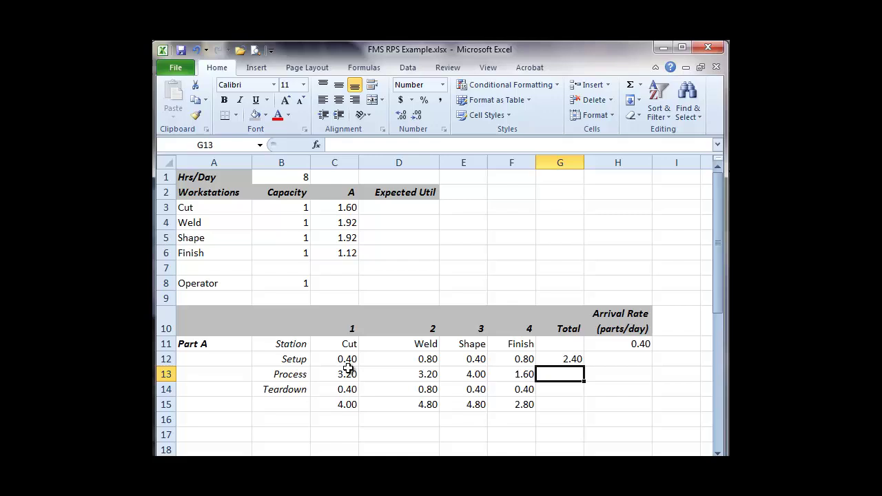
# - Copy the setup total formula from G12 down to the Process and Teardown rows in G13:G14
pyautogui.click(555, 357)
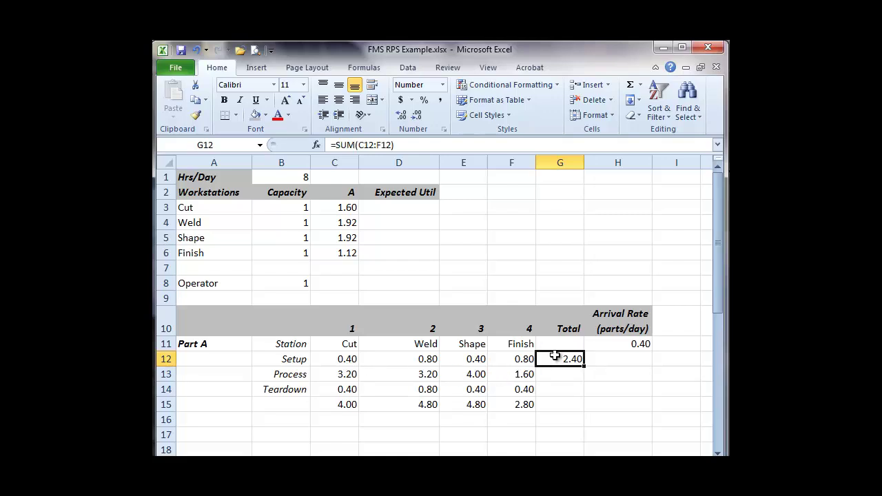
pyautogui.hotkey('ctrl', 'c')
pyautogui.press('Down')
pyautogui.hotkey('shift', 'Down')
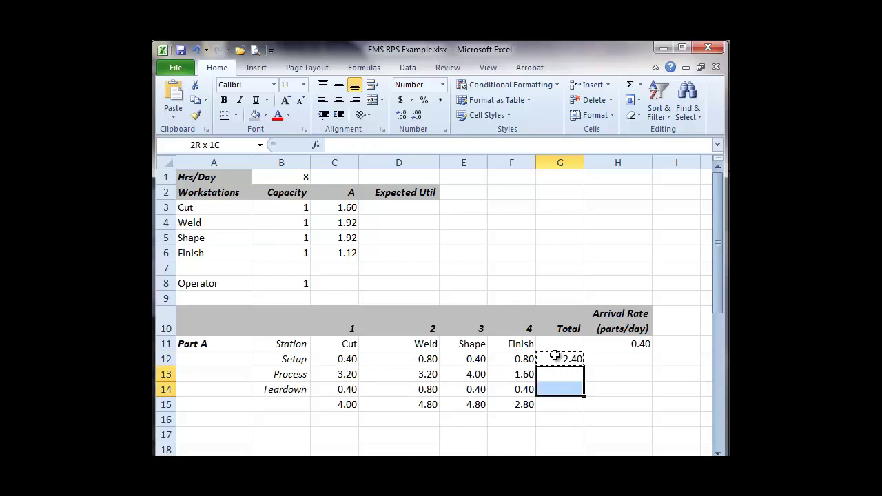
pyautogui.hotkey('ctrl', 'v')
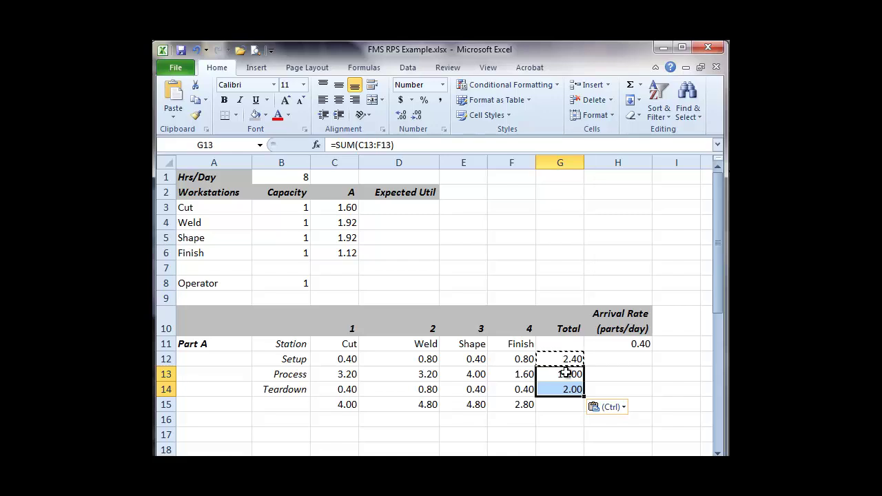
pyautogui.click(561, 435)
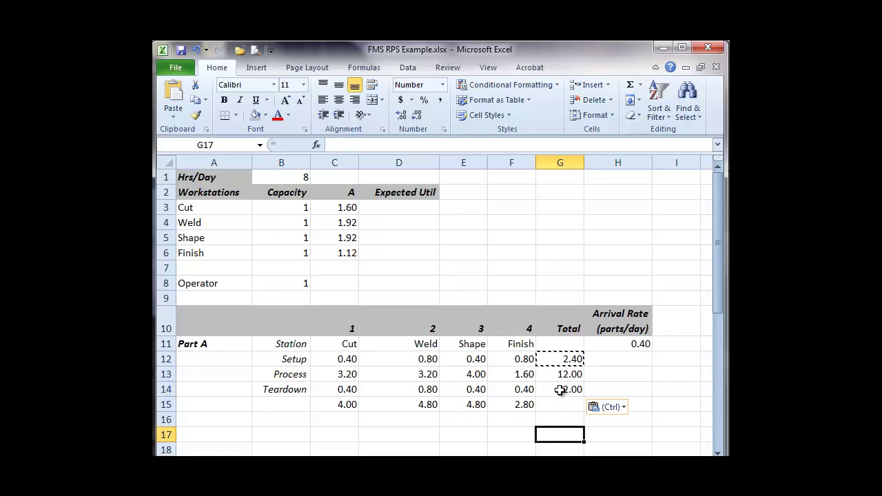
pyautogui.click(559, 389)
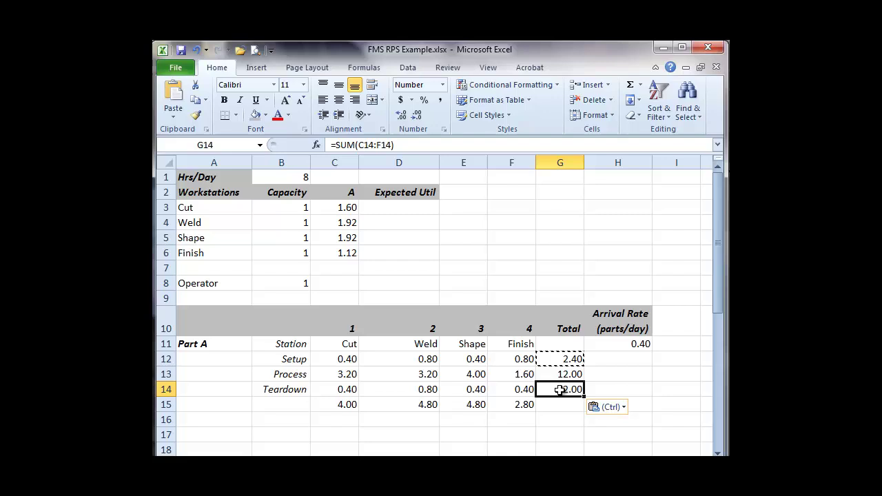
pyautogui.press('Escape')
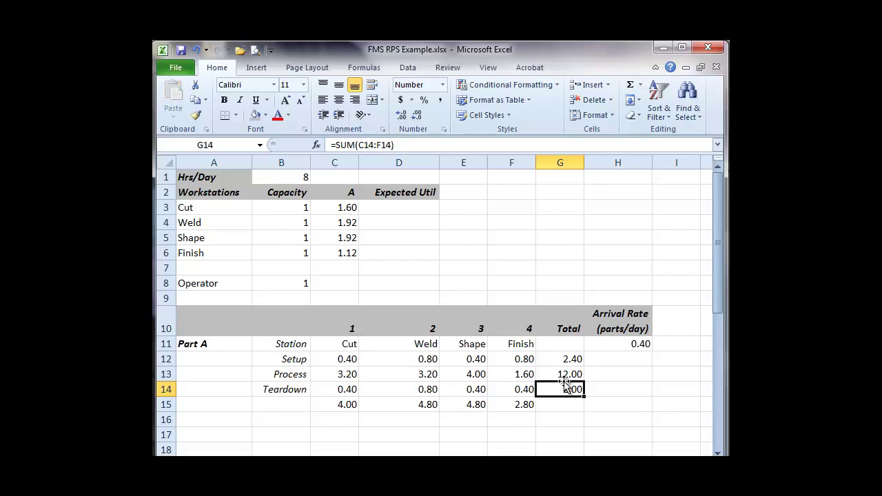
pyautogui.click(565, 374)
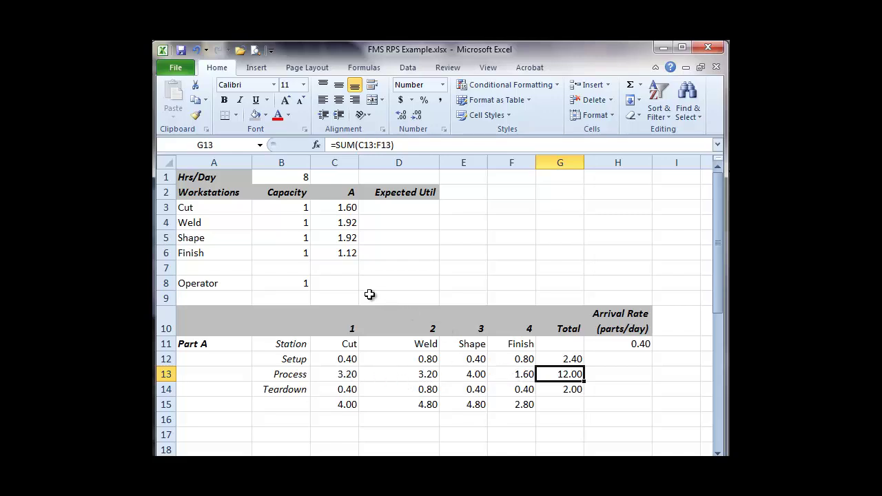
# - Calculate Part A's load on the operator in C8 with =(G12+G14)*H11
pyautogui.click(346, 283)
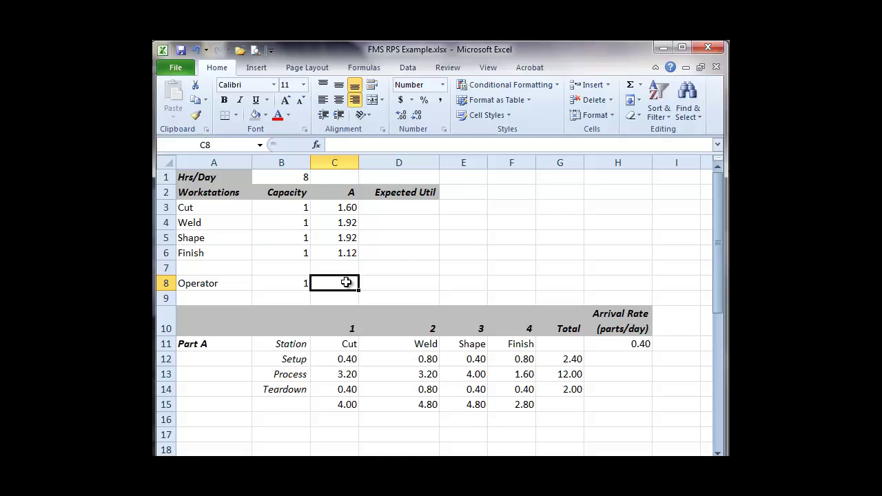
pyautogui.write('=(')
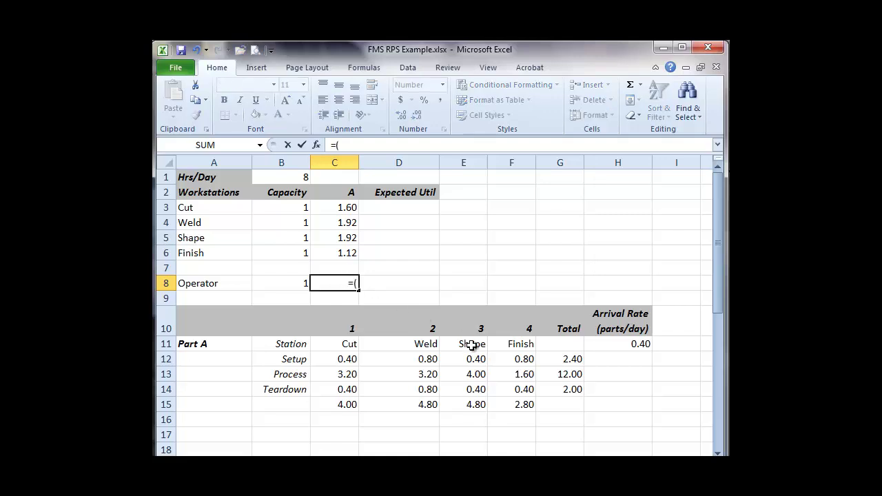
pyautogui.click(559, 359)
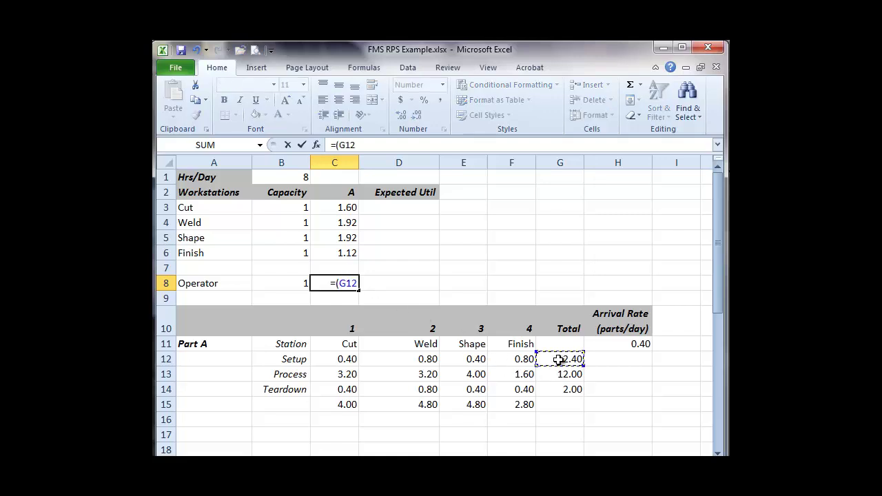
pyautogui.write('+')
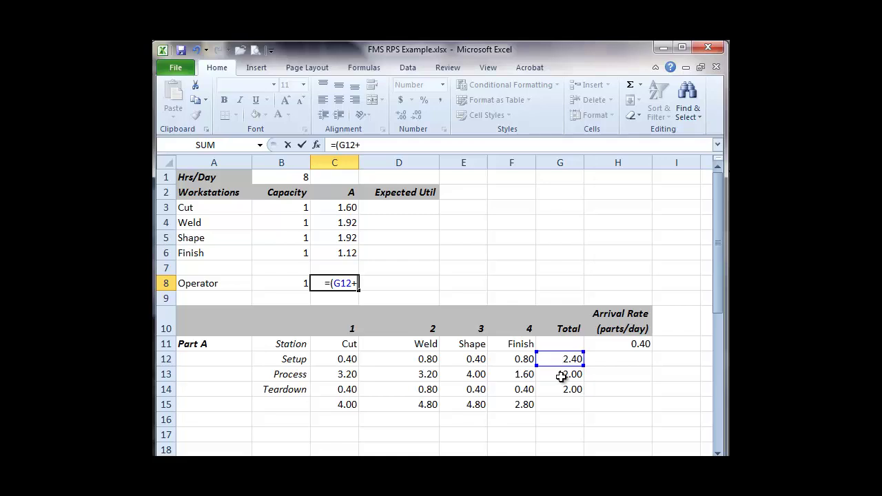
pyautogui.click(561, 390)
pyautogui.write(')')
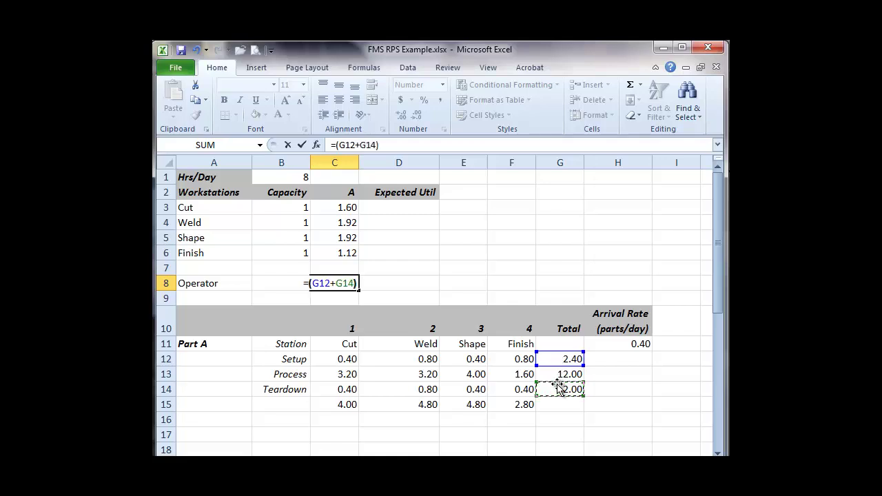
pyautogui.write('*')
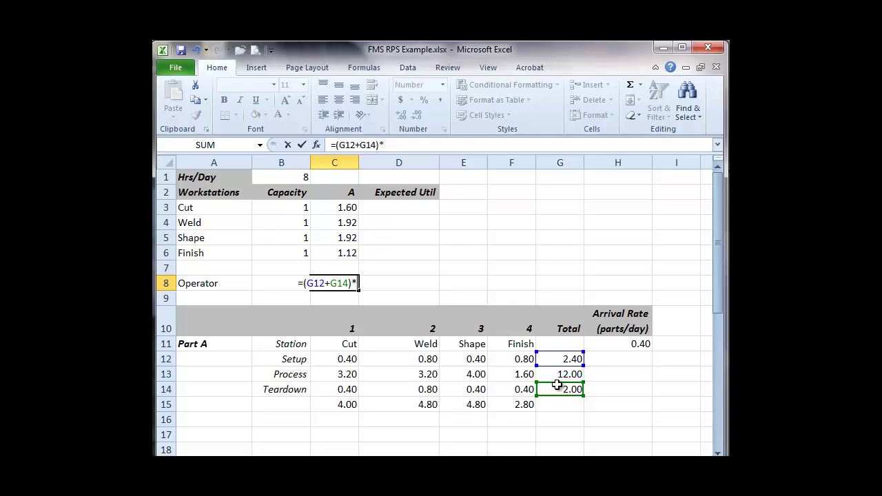
pyautogui.click(641, 343)
pyautogui.press('Return')
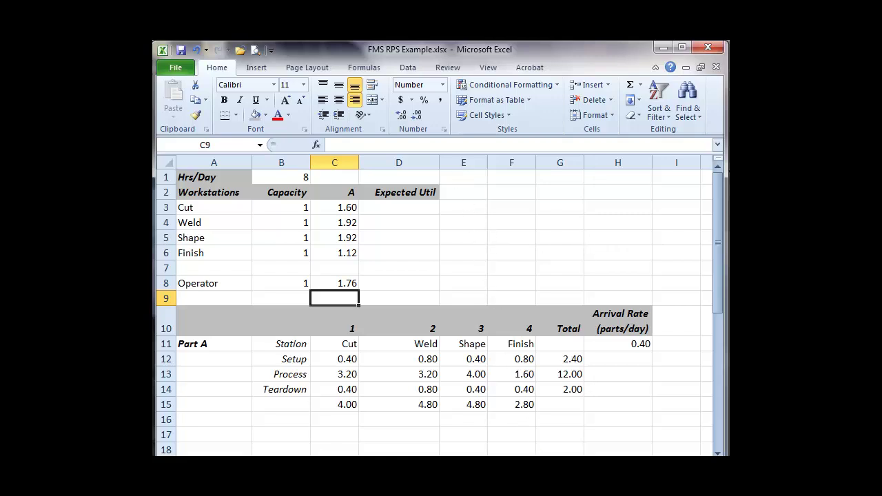
pyautogui.click(559, 237)
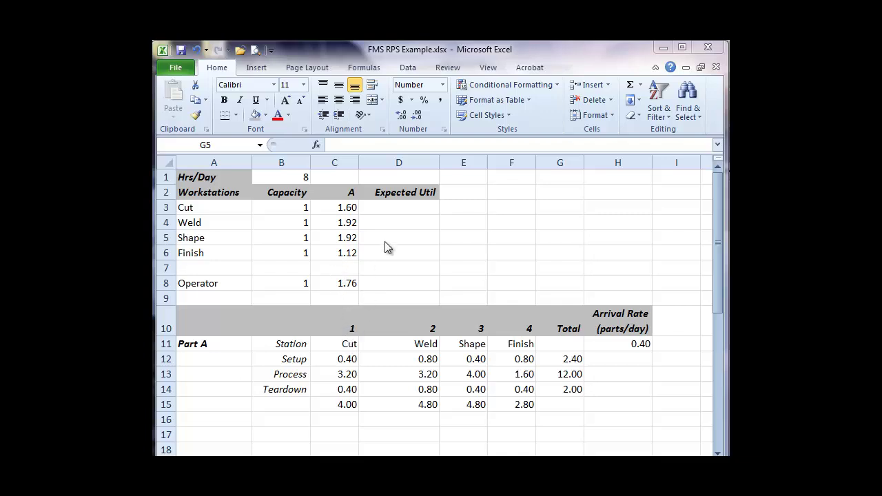
# - Calculate the Cut workstation's expected utilization in D3 with =C3/(B1*B3)
pyautogui.click(396, 207)
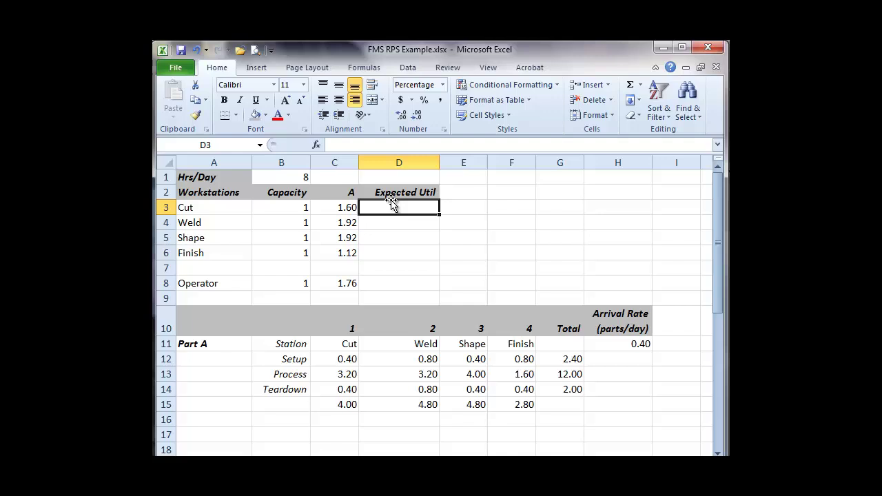
pyautogui.write('=')
pyautogui.press('Left')
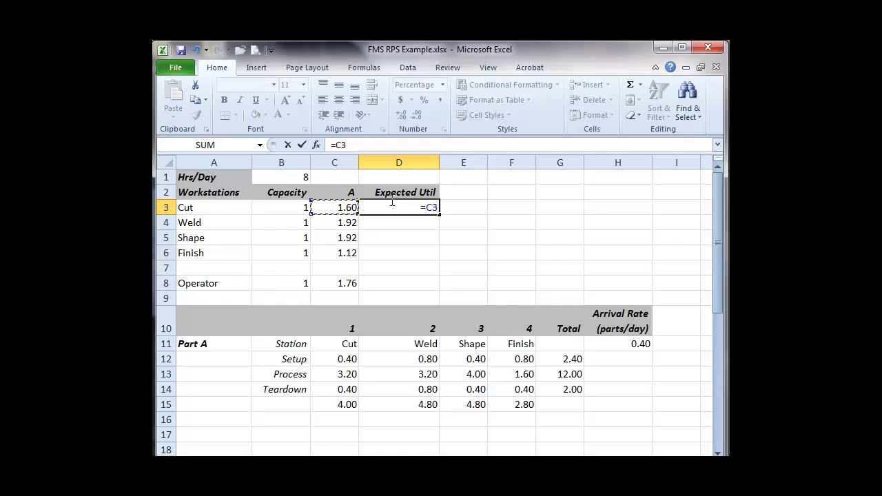
pyautogui.write('/(')
pyautogui.click(291, 177)
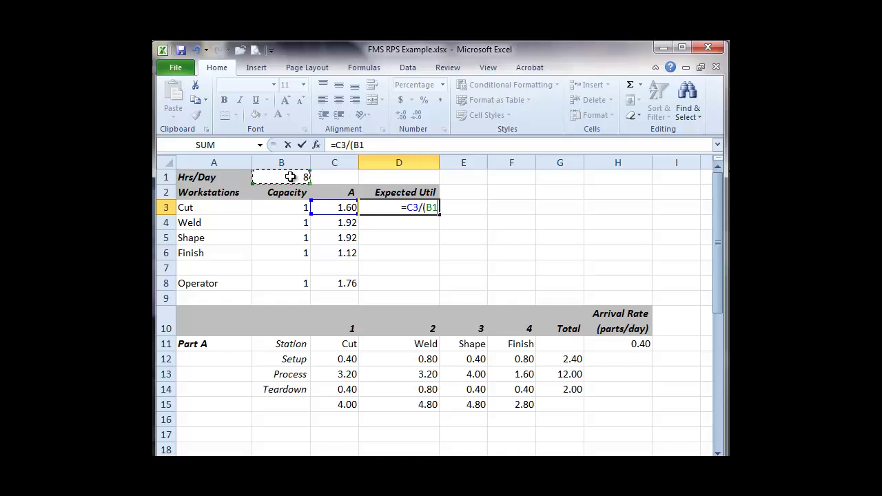
pyautogui.write('*')
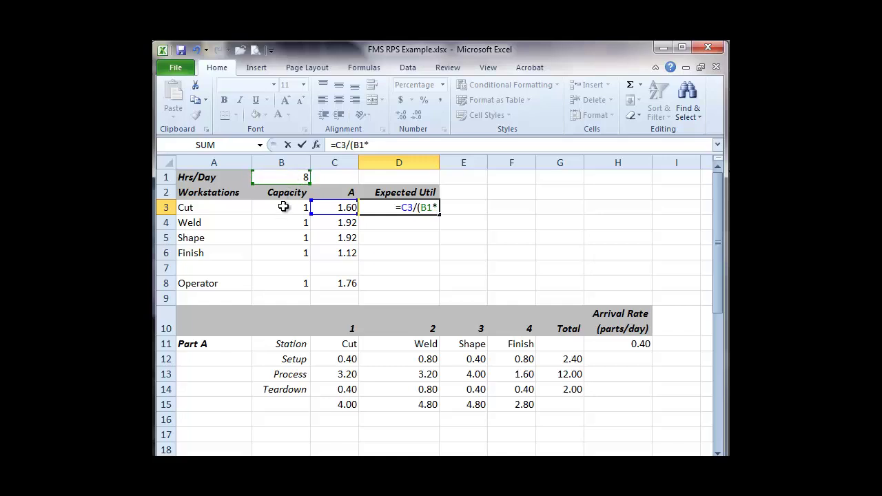
pyautogui.click(279, 208)
pyautogui.write(')')
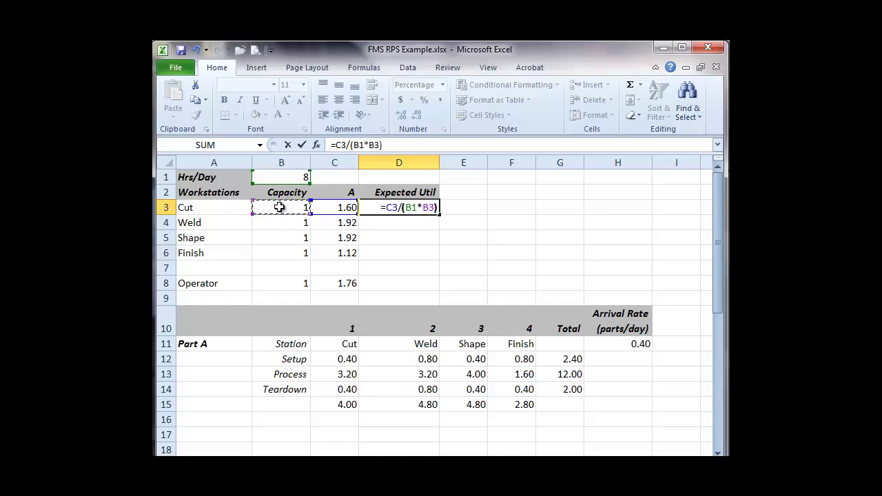
pyautogui.press('Return')
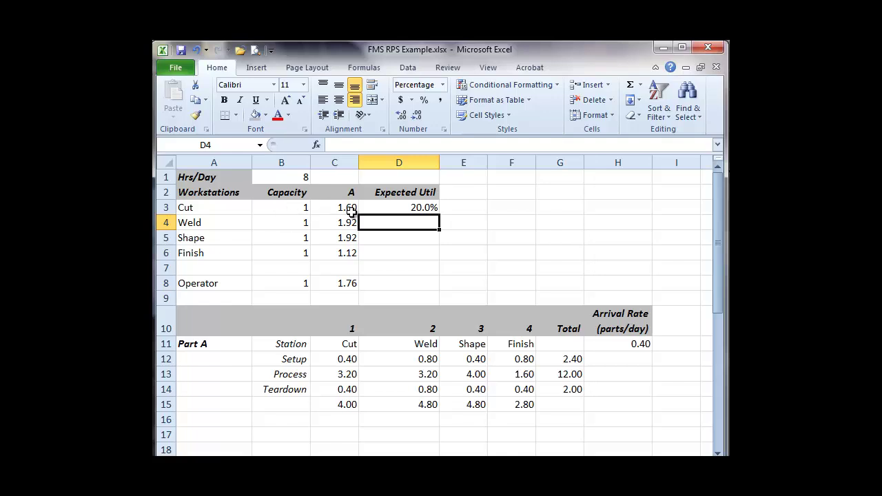
# - Lock the row of the hours-per-day reference in D3 so the formula uses B$1
pyautogui.click(379, 210)
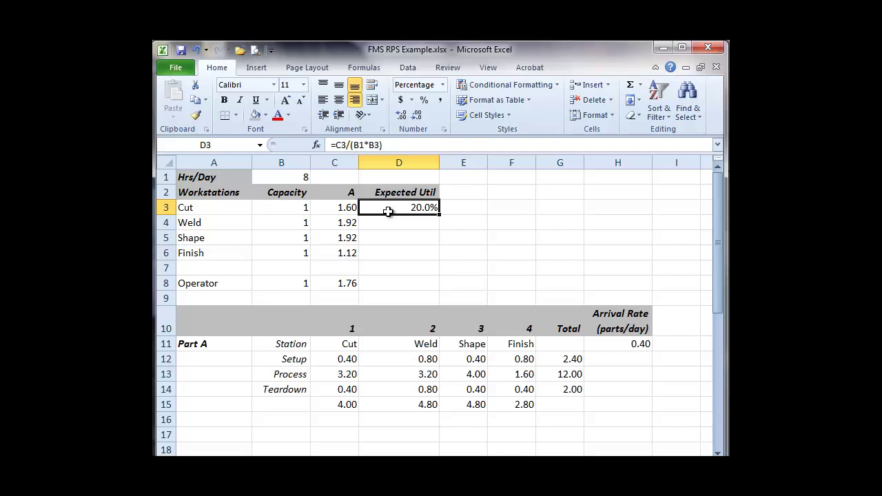
pyautogui.doubleClick(390, 214)
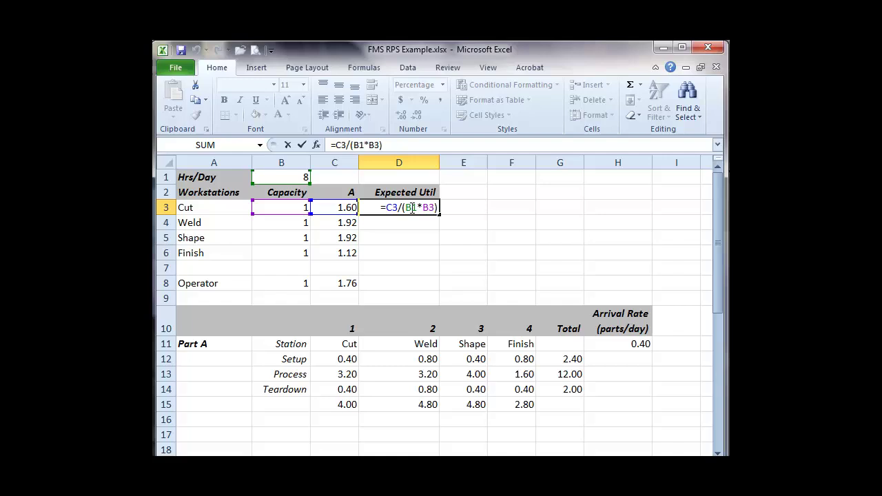
pyautogui.write('$')
pyautogui.press('Return')
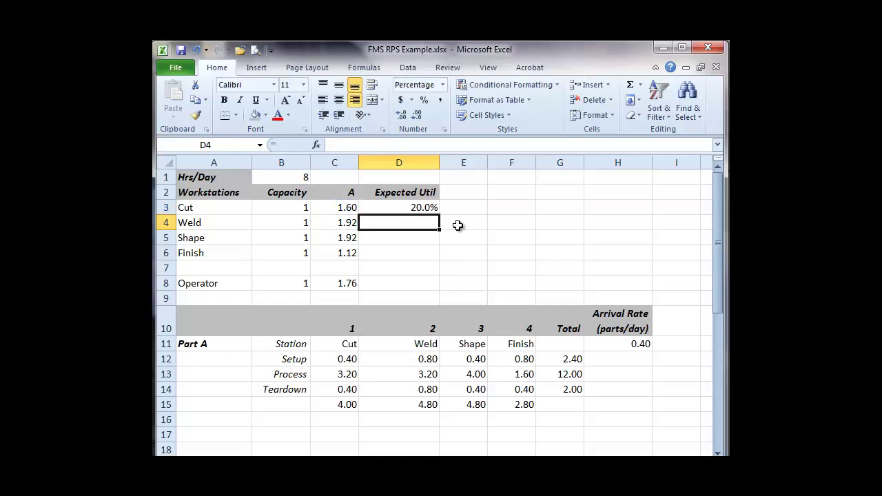
# - Copy the expected utilization formula from D3 to the Weld, Shape and Finish rows in D4:D6
pyautogui.press('Up')
pyautogui.hotkey('ctrl', 'c')
pyautogui.press('Down')
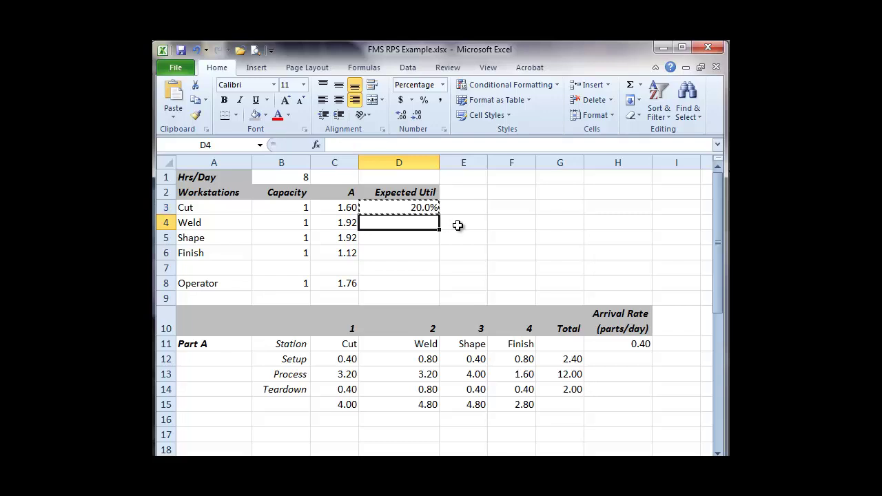
pyautogui.hotkey('shift', 'Down')
pyautogui.hotkey('shift', 'Down')
pyautogui.hotkey('ctrl', 'v')
# - Paste the copied utilization formula into the Operator row at D8 and end the copy mode
pyautogui.press('Down')
pyautogui.press('Down')
pyautogui.press('Down')
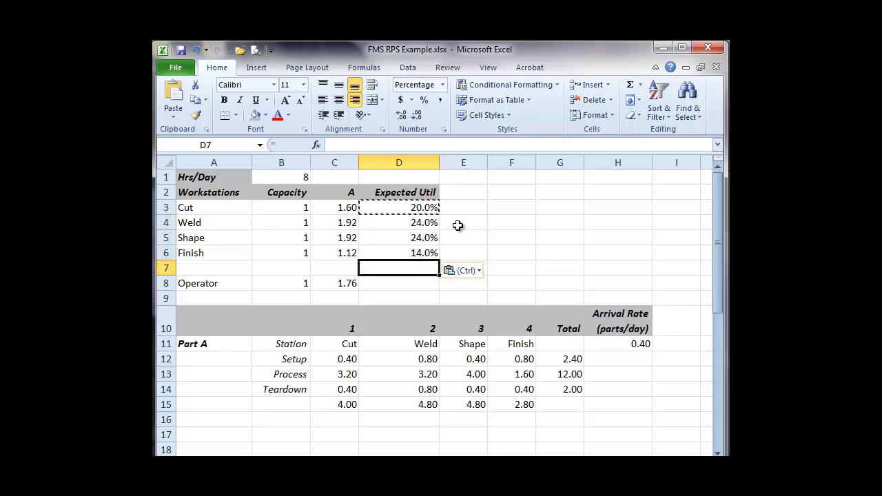
pyautogui.press('Down')
pyautogui.hotkey('ctrl', 'v')
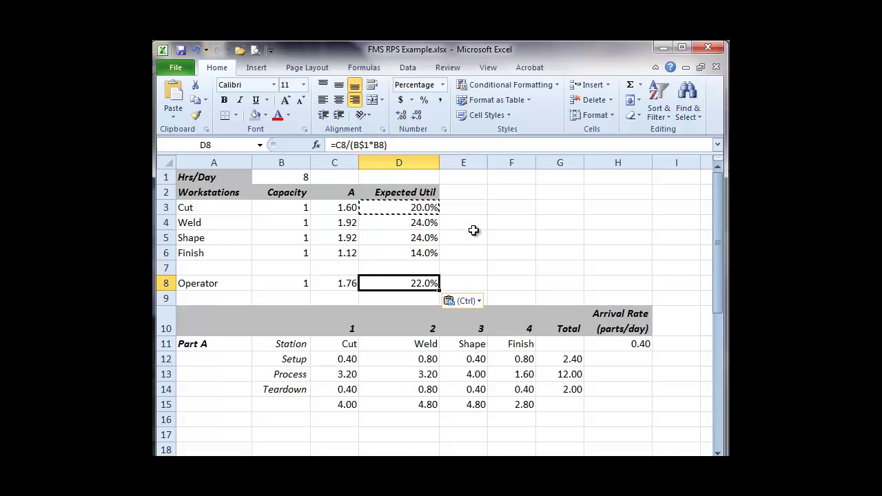
pyautogui.click(503, 247)
pyautogui.press('Escape')
pyautogui.click(501, 232)
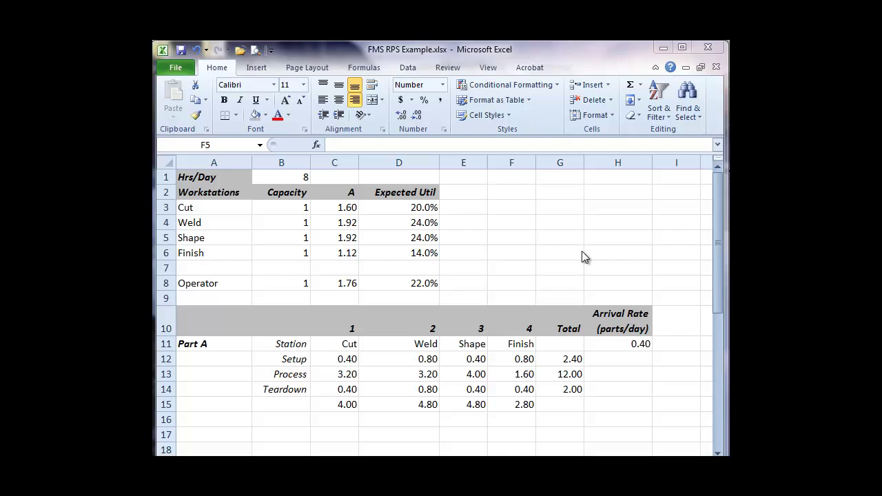
# - Test a scenario with 4 hours per day in B1 and an operator capacity of 2 in B8
pyautogui.click(296, 178)
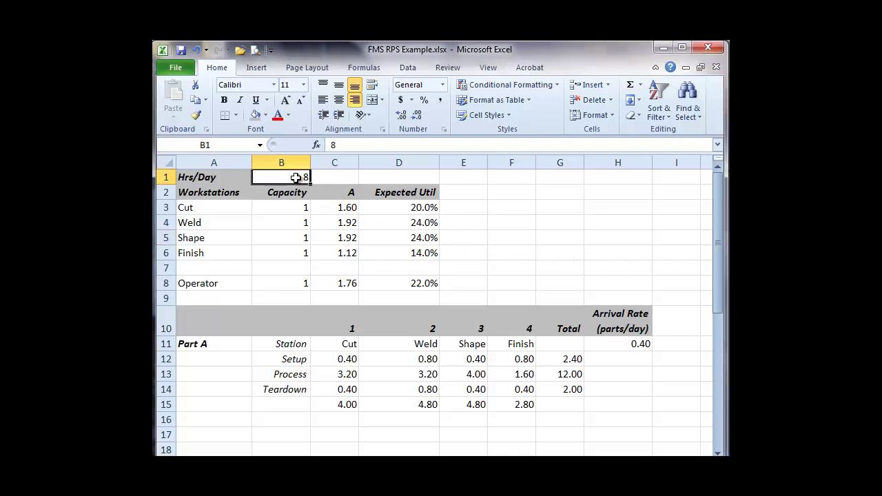
pyautogui.write('4')
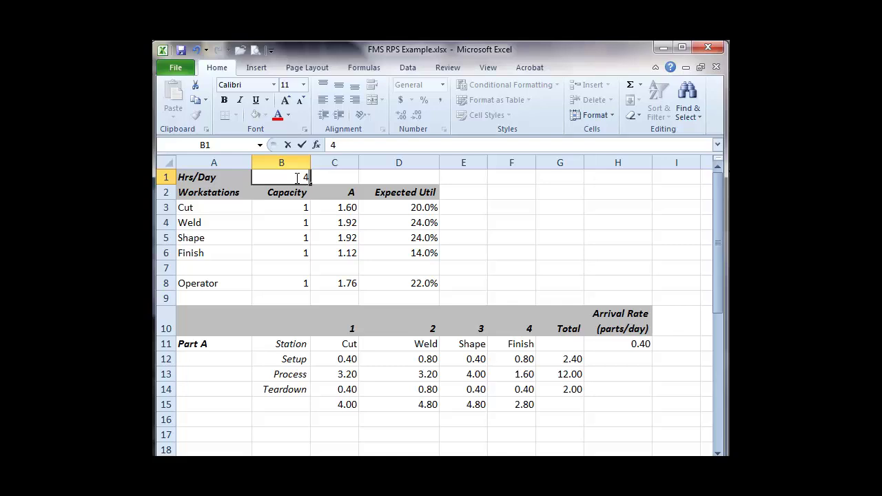
pyautogui.press('Return')
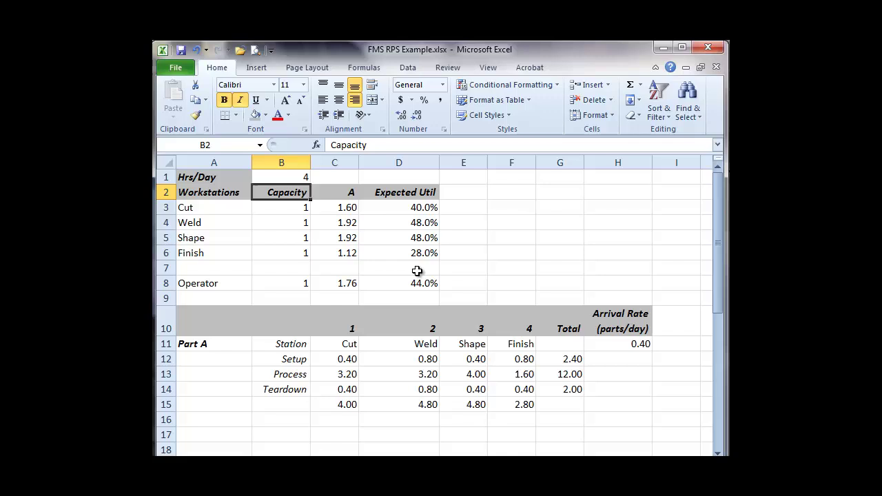
pyautogui.click(292, 281)
pyautogui.write('2')
pyautogui.press('Return')
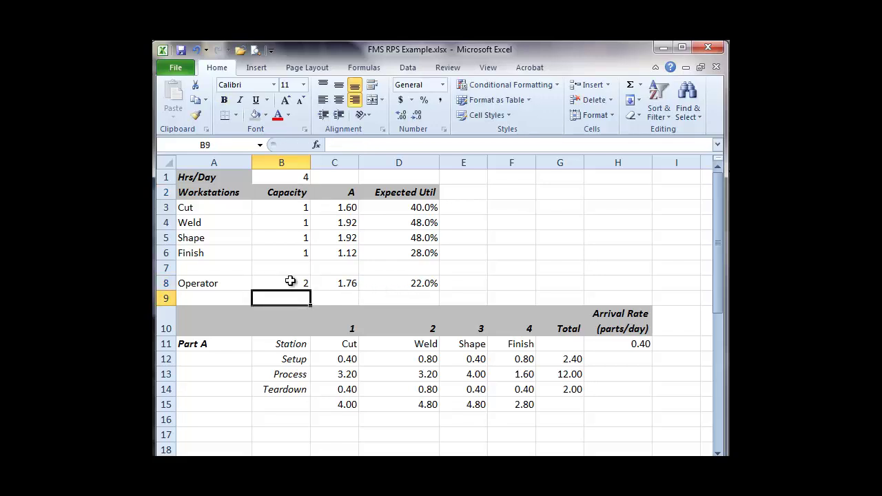
# - Set the operator capacity in B8 to 0.5 and Part A's arrival rate in H11 to 0.6 parts per day
pyautogui.click(290, 281)
pyautogui.write('.5')
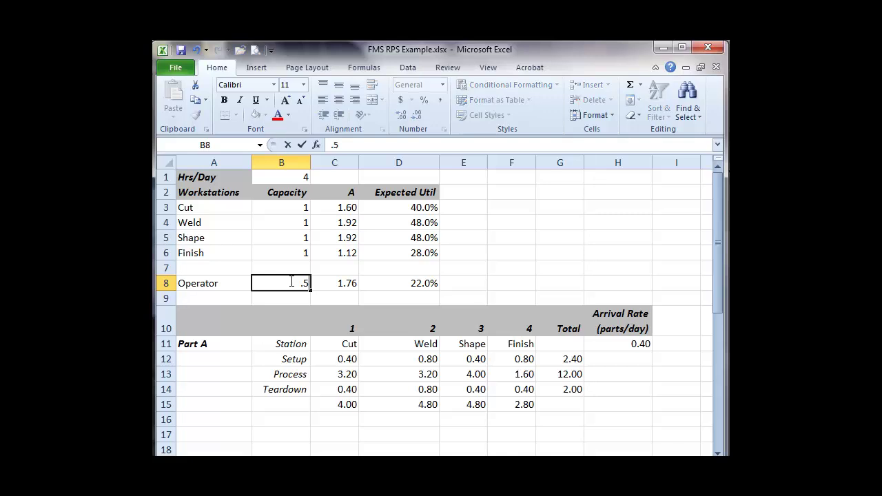
pyautogui.press('Return')
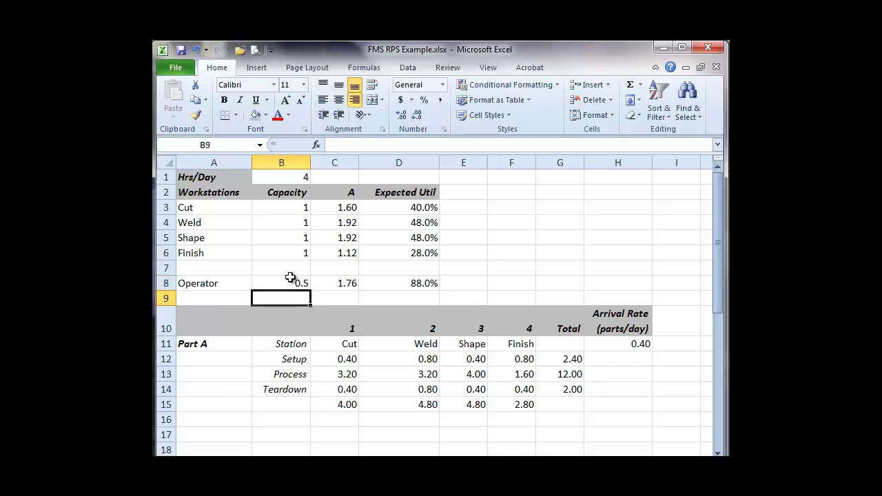
pyautogui.click(620, 343)
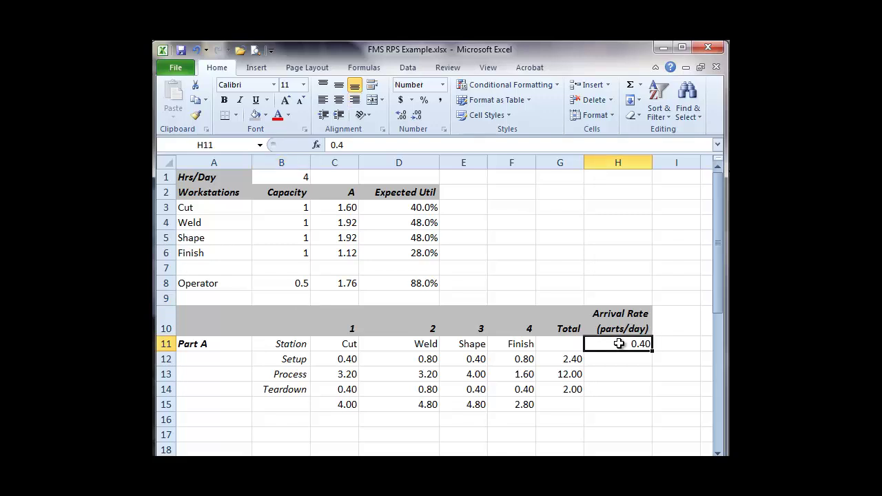
pyautogui.write('.6')
pyautogui.press('Return')
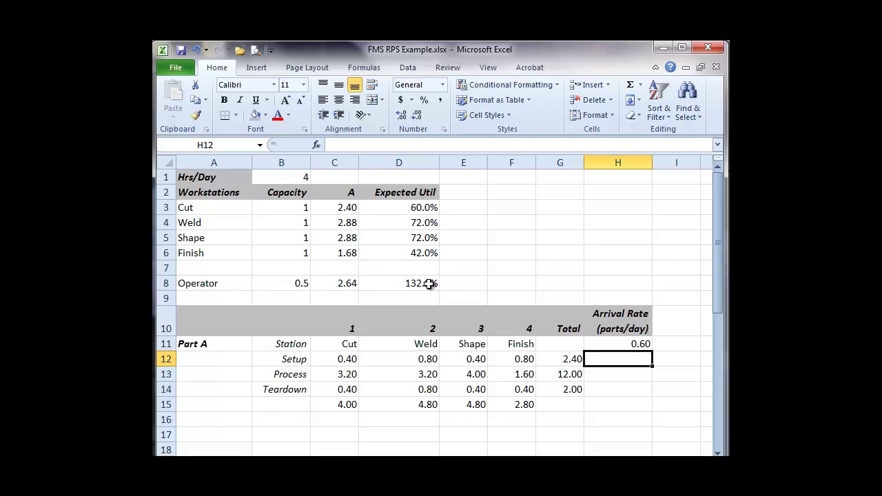
# - Try an operator capacity of 1 in B8
pyautogui.click(301, 284)
pyautogui.doubleClick(301, 283)
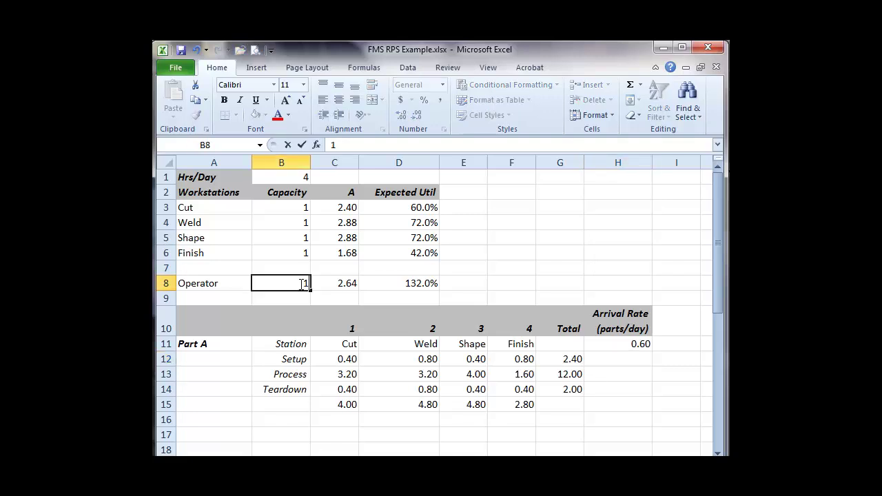
pyautogui.press('Return')
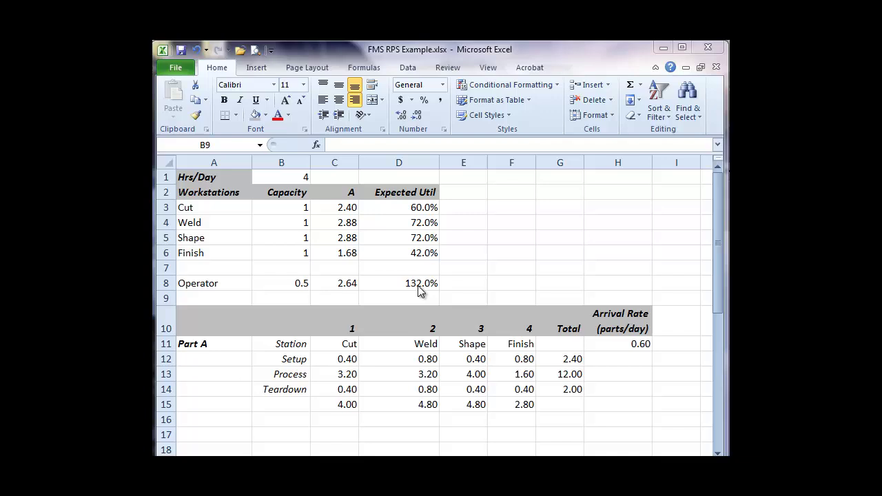
# - Set the hours per day in B1 to 8 and the operator capacity in B8 to 1
pyautogui.click(298, 178)
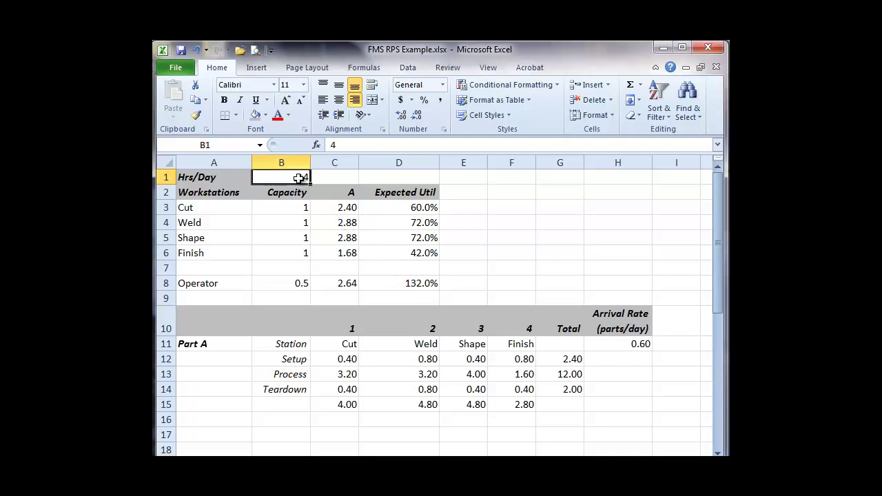
pyautogui.write('8')
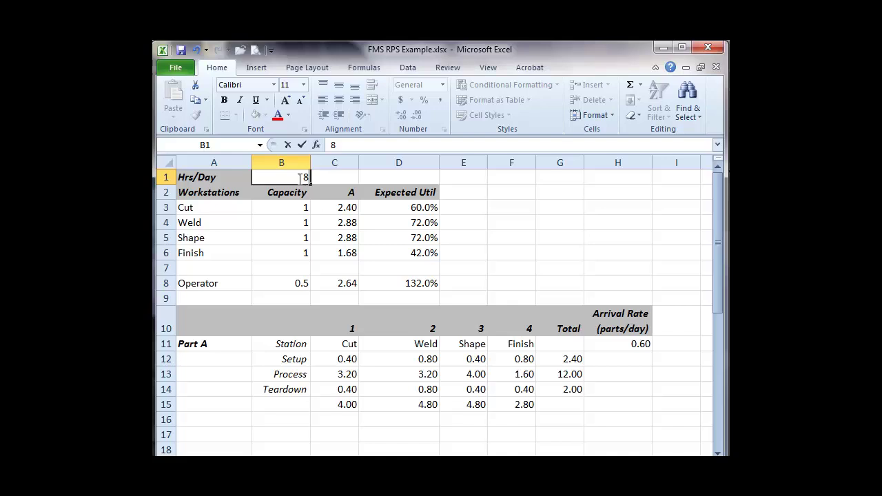
pyautogui.click(295, 280)
pyautogui.write('1')
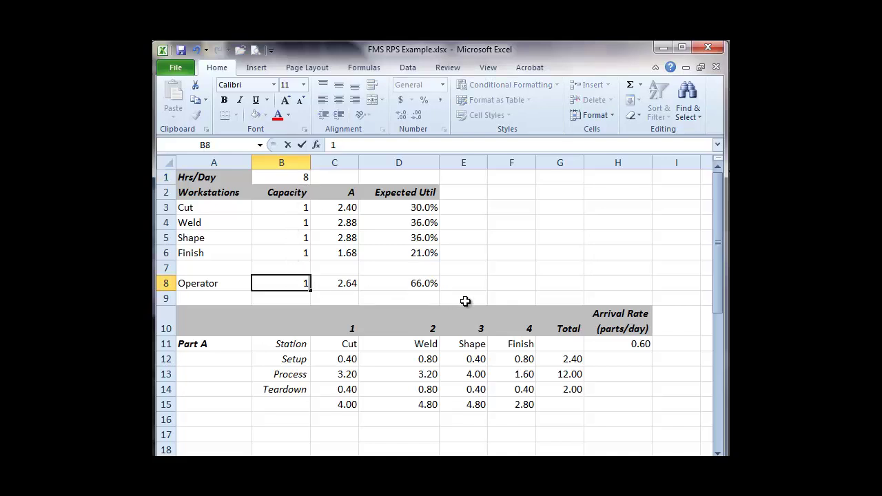
# - Set Part A's arrival rate in H11 to 0.4 parts per day
pyautogui.click(635, 346)
pyautogui.write('.4')
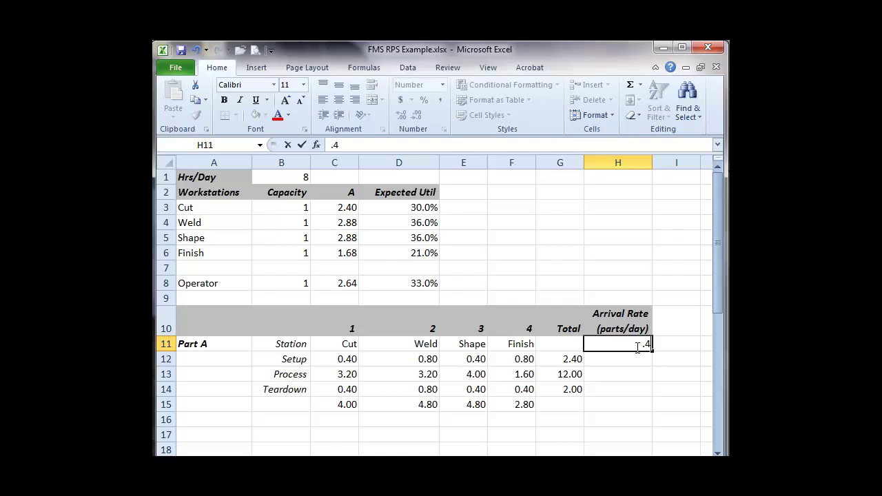
pyautogui.press('Return')
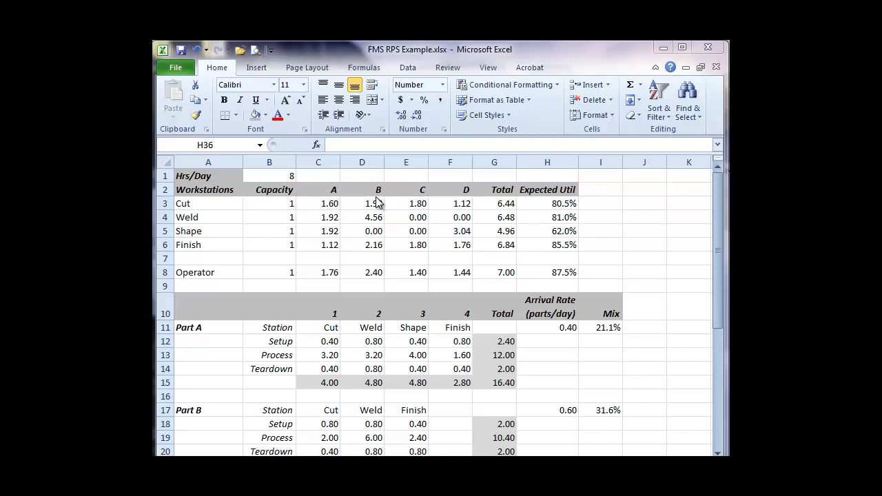
# - Review the four-part worksheet, including the routing data for Parts A to D, the total arrival rate formula in H34 and the mix formula in I11
pyautogui.click(720, 237)
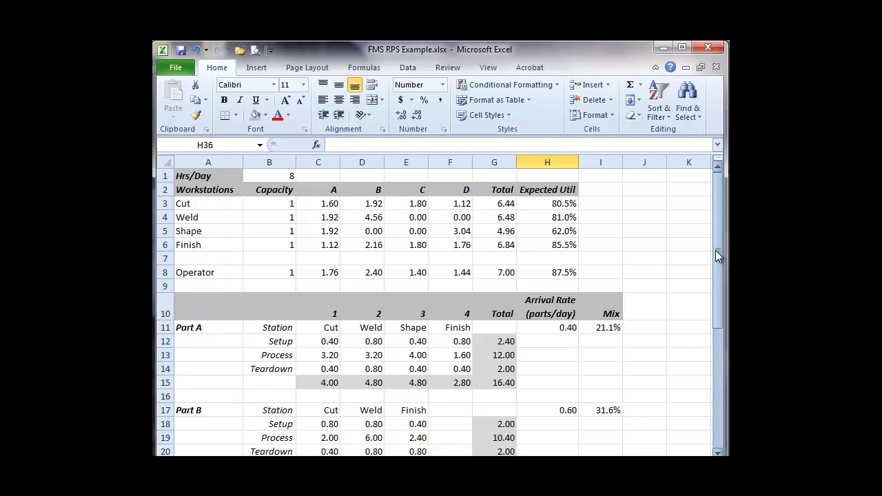
pyautogui.moveTo(715, 263); pyautogui.dragTo(697, 376)
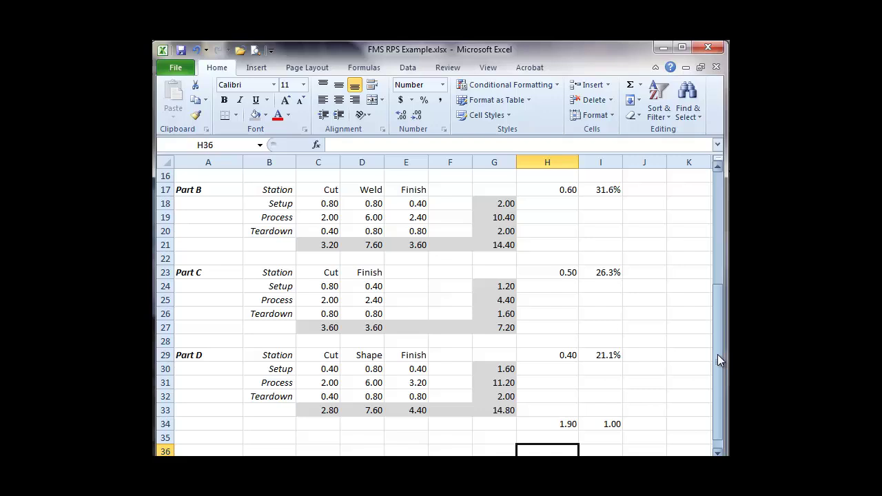
pyautogui.moveTo(717, 354); pyautogui.dragTo(717, 211)
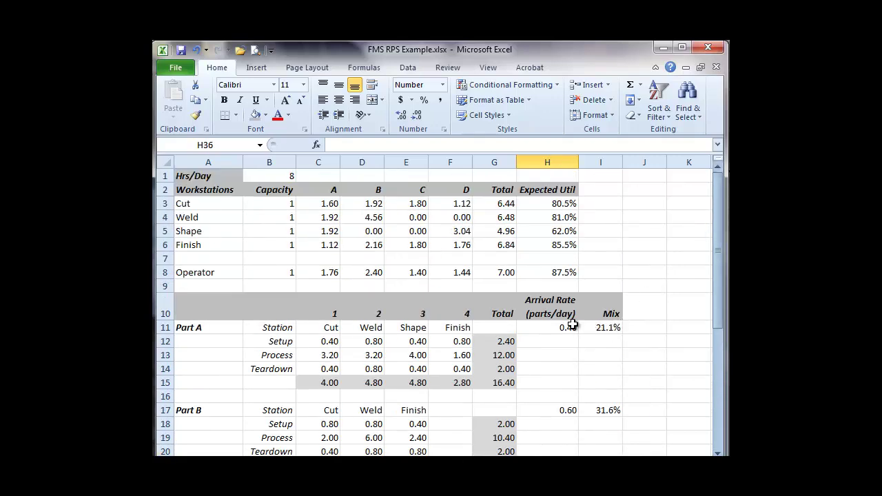
pyautogui.moveTo(716, 285); pyautogui.dragTo(706, 359)
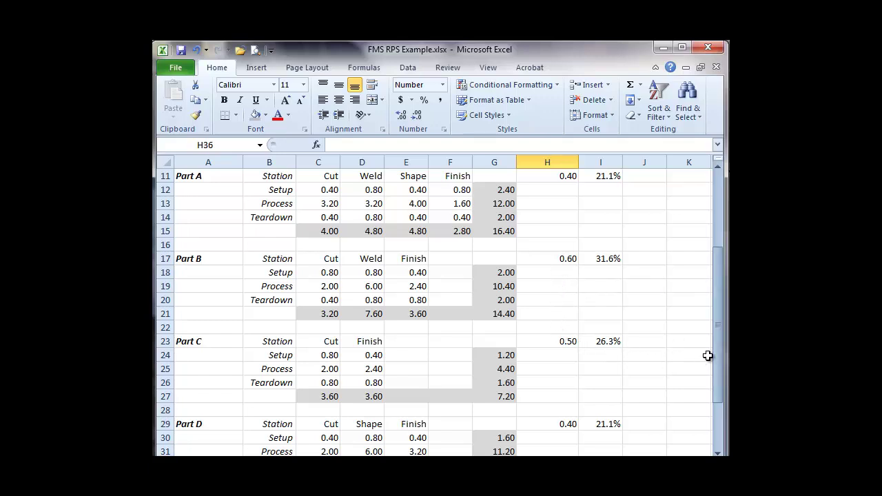
pyautogui.moveTo(721, 353); pyautogui.dragTo(708, 423)
pyautogui.click(569, 411)
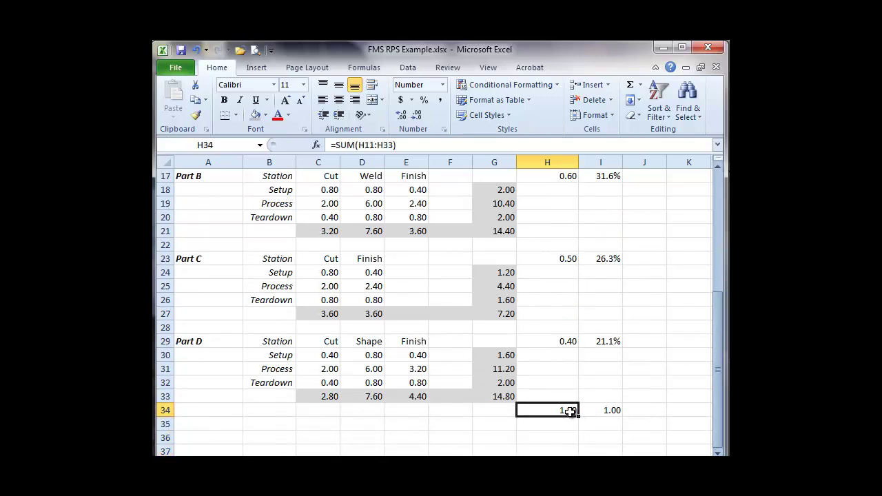
pyautogui.moveTo(717, 370); pyautogui.dragTo(687, 254)
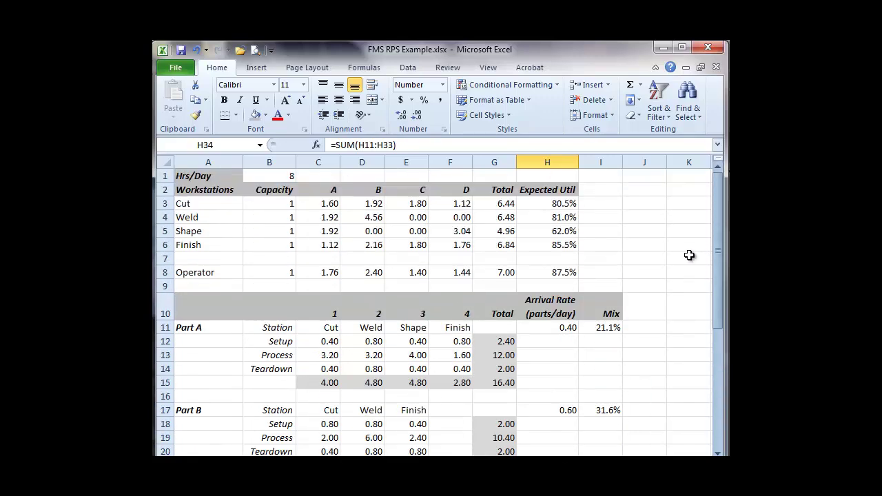
pyautogui.click(607, 324)
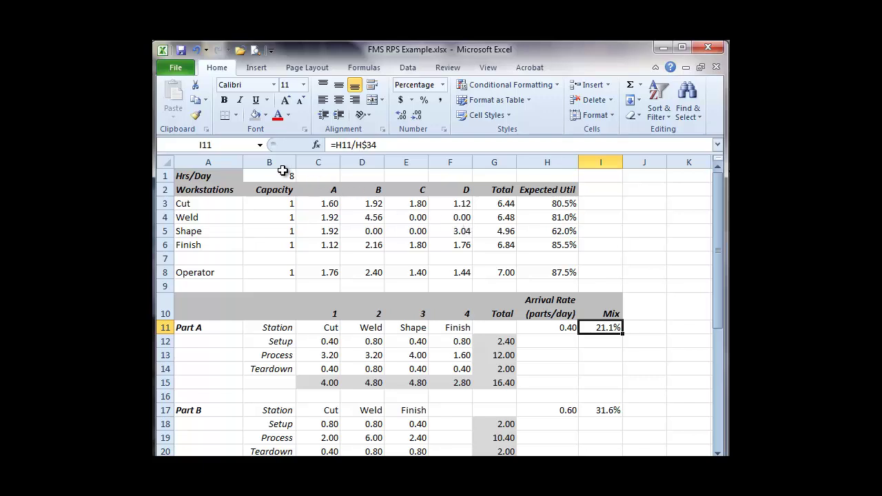
# - Test an operator capacity of 2 in B8 and return it to 1
pyautogui.click(290, 272)
pyautogui.write('2')
pyautogui.press('Return')
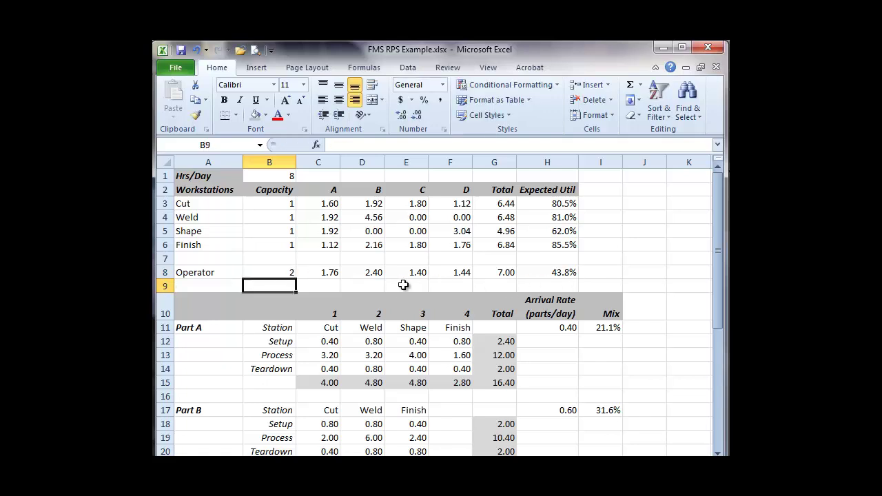
pyautogui.click(283, 274)
pyautogui.write('1')
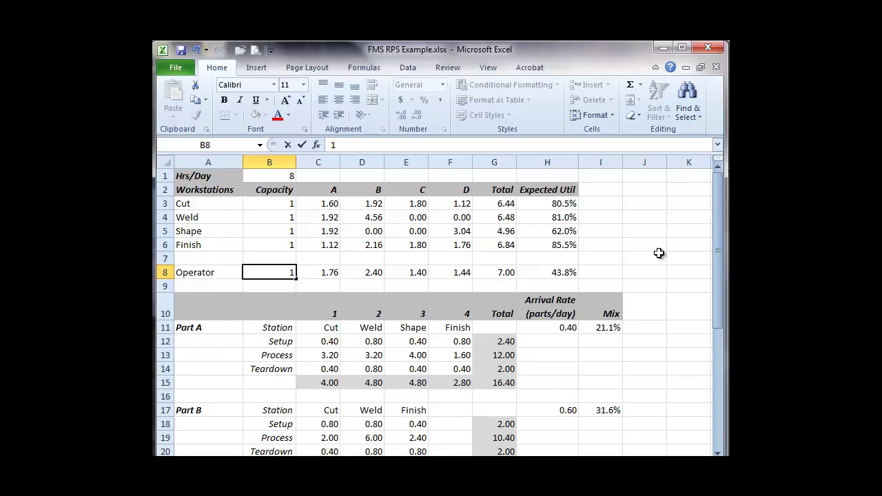
pyautogui.click(684, 256)
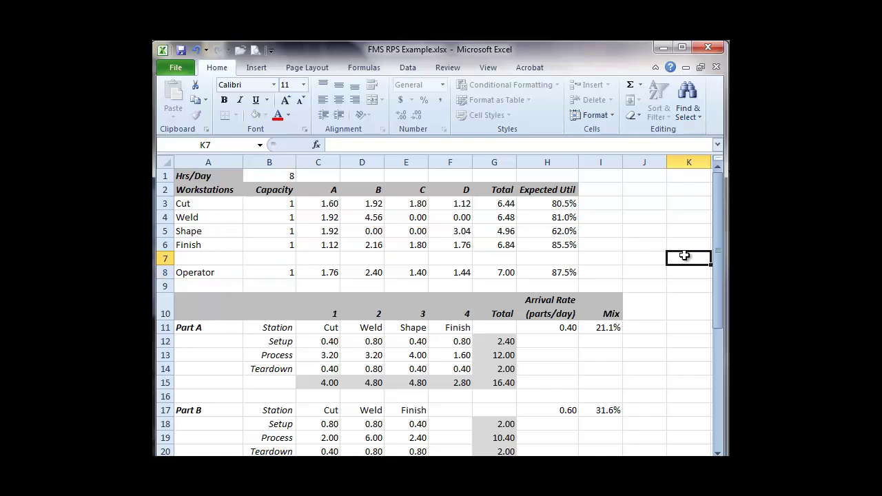
# - Test 4 hours per day in B1 and return it to 8
pyautogui.click(290, 175)
pyautogui.write('4')
pyautogui.press('Return')
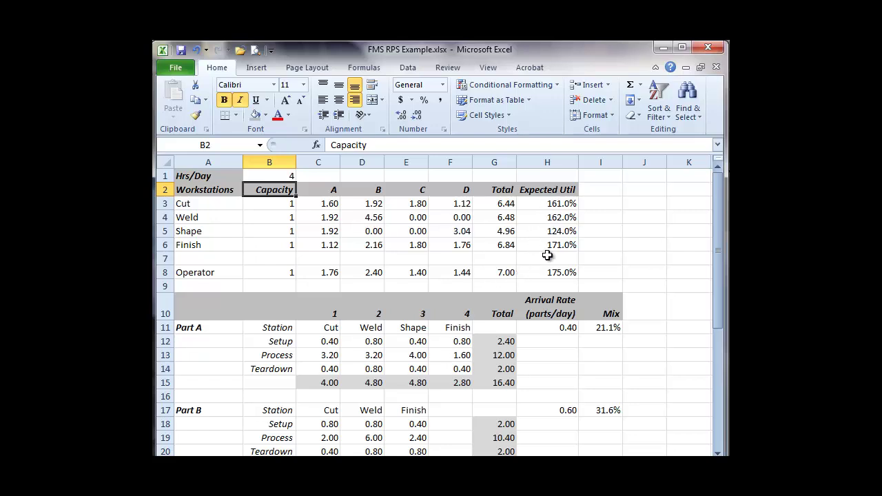
pyautogui.click(284, 177)
pyautogui.write('8')
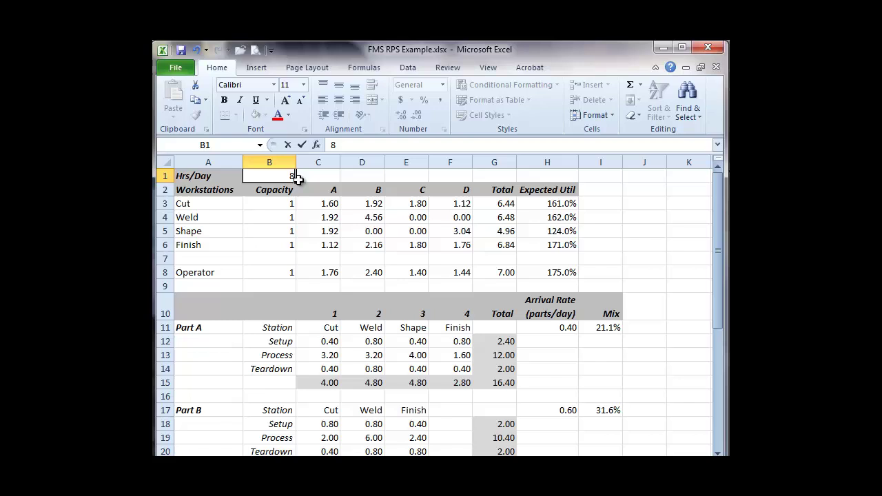
pyautogui.click(608, 243)
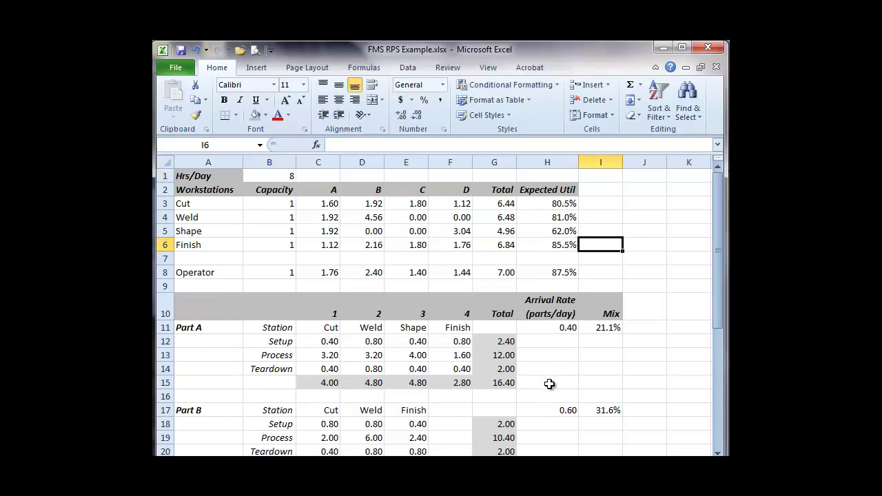
# - Test an arrival rate of 0.6 parts per day for Part A in H11 and return it to 0.4
pyautogui.click(549, 326)
pyautogui.moveTo(549, 327); pyautogui.dragTo(544, 315)
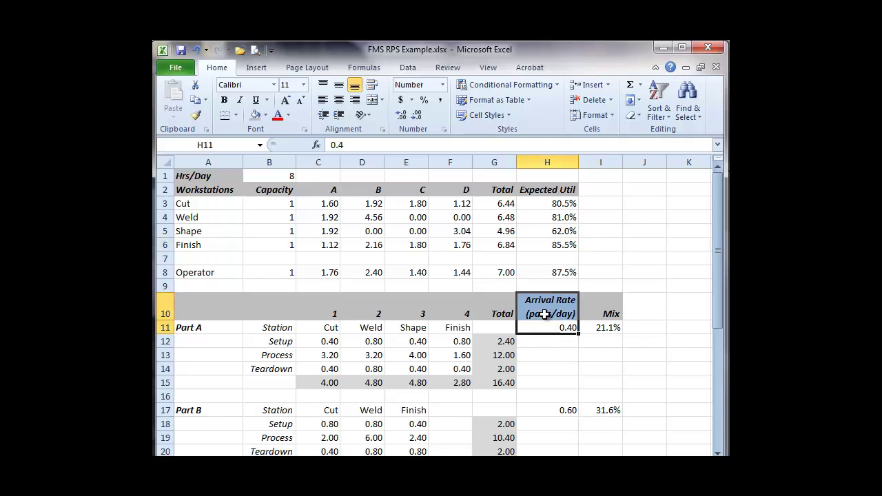
pyautogui.click(545, 327)
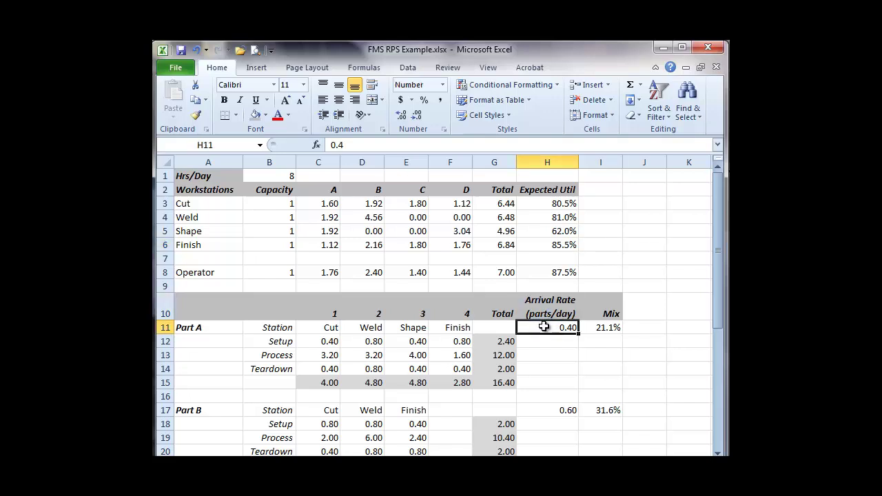
pyautogui.write('.6')
pyautogui.press('Return')
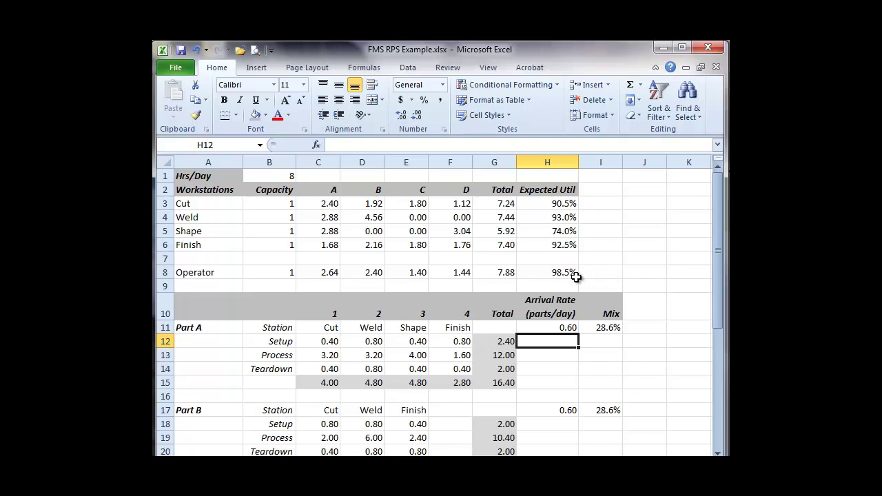
pyautogui.click(562, 326)
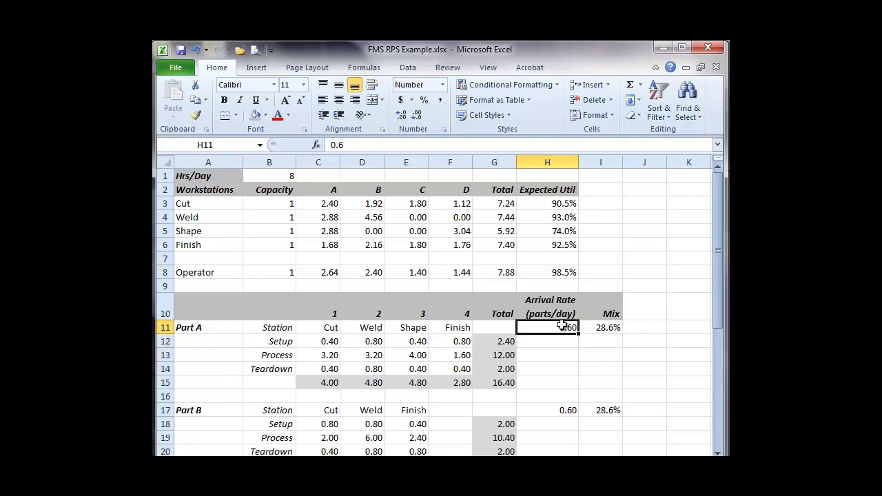
pyautogui.write('0.4')
pyautogui.press('Return')
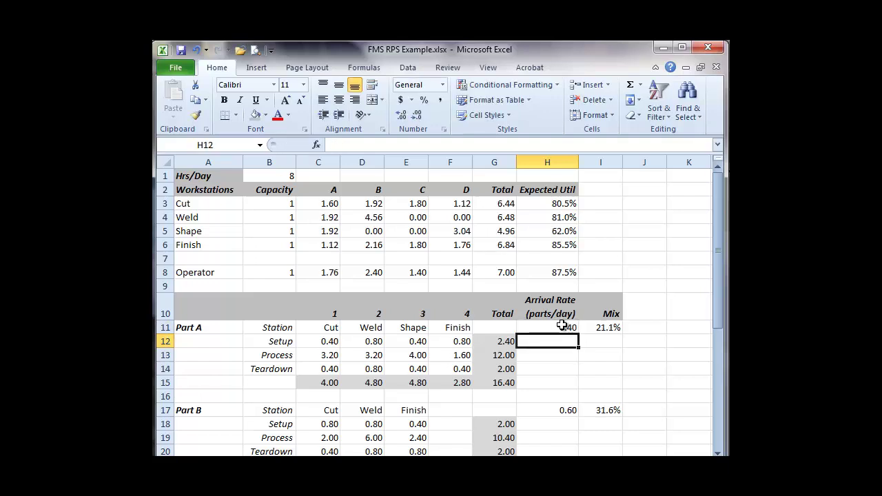